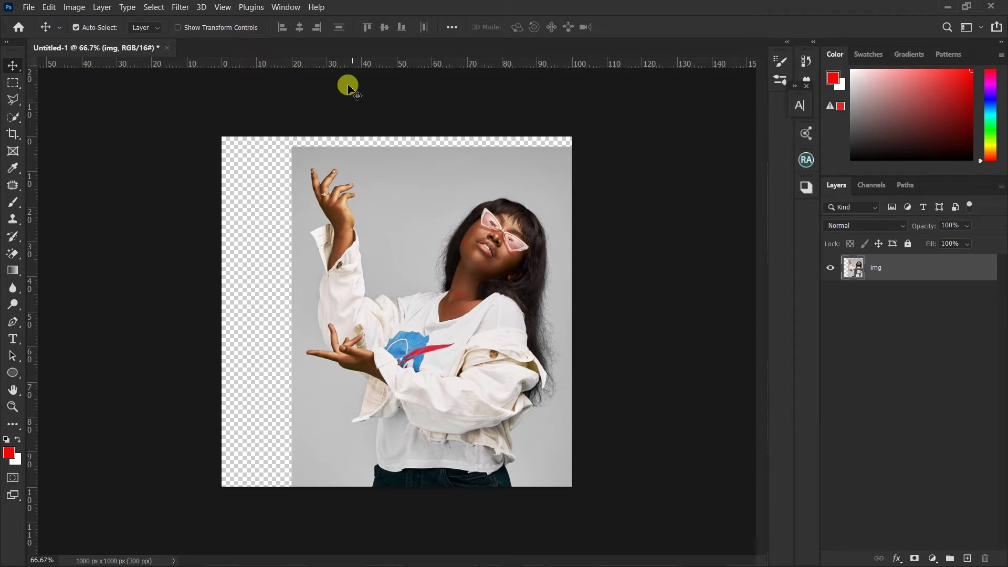
Step: Remove the background of the img layer with the Remove background quick action and move the cut-out woman partly past the canvas's right edge
click(318, 7)
click(333, 21)
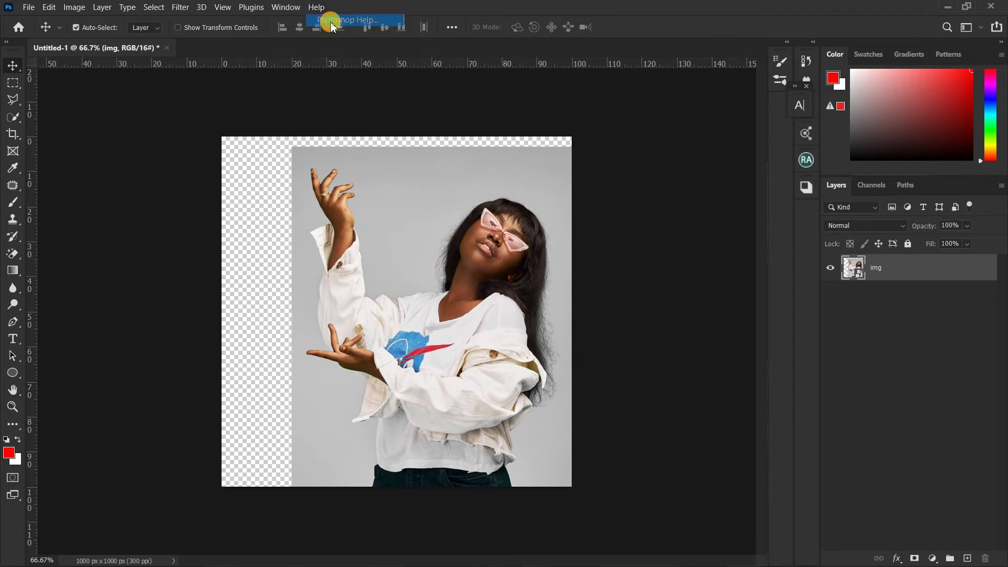
click(350, 254)
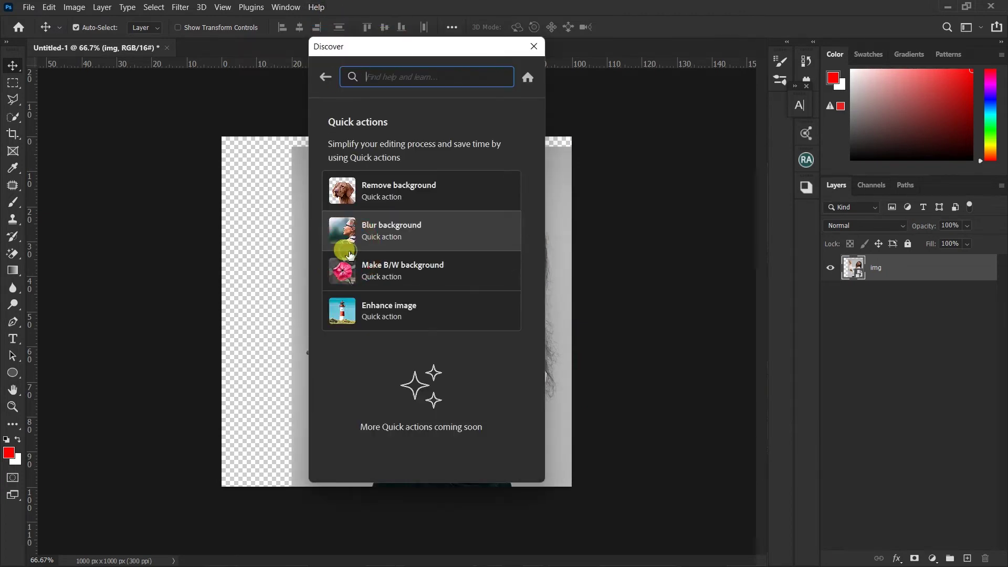
click(368, 189)
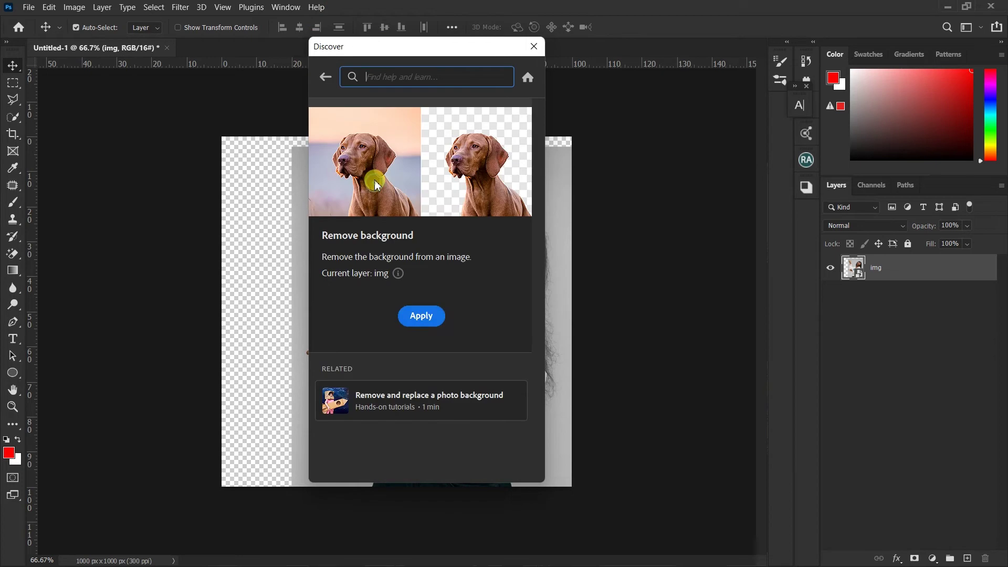
click(425, 314)
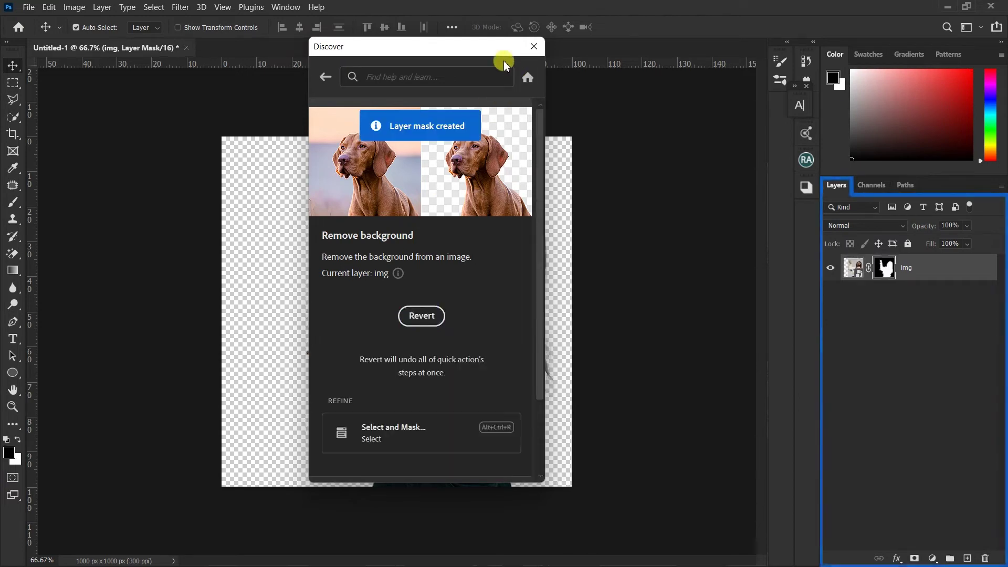
click(534, 48)
drag(486, 309, 559, 329)
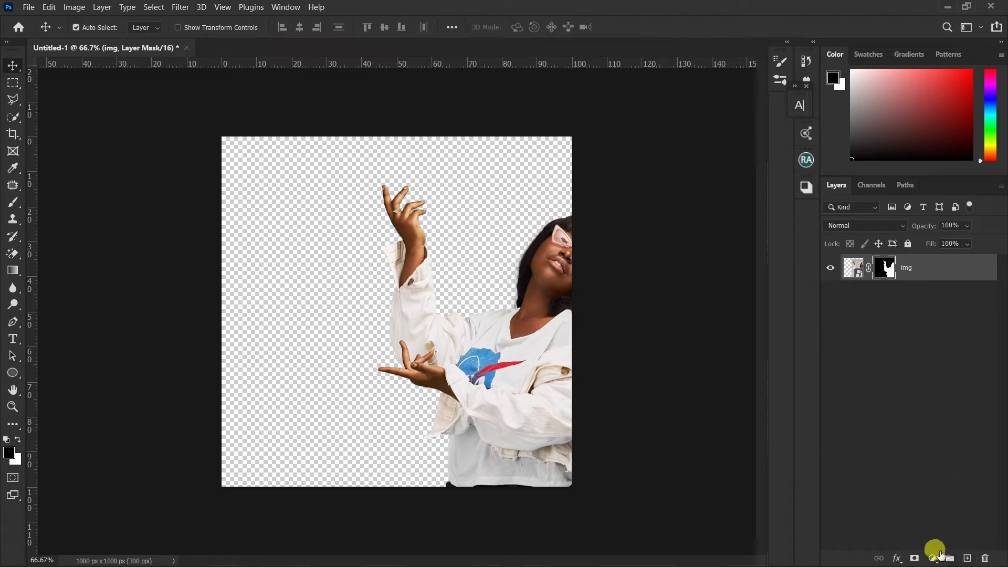
Step: Add a Solid Color fill layer in a slightly darker red and place it beneath the img layer
click(932, 558)
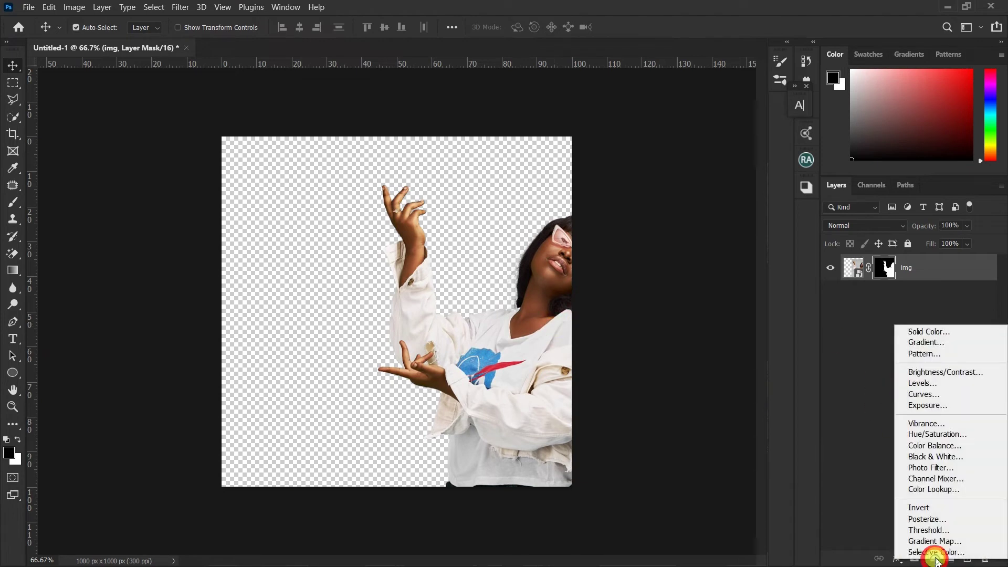
click(927, 334)
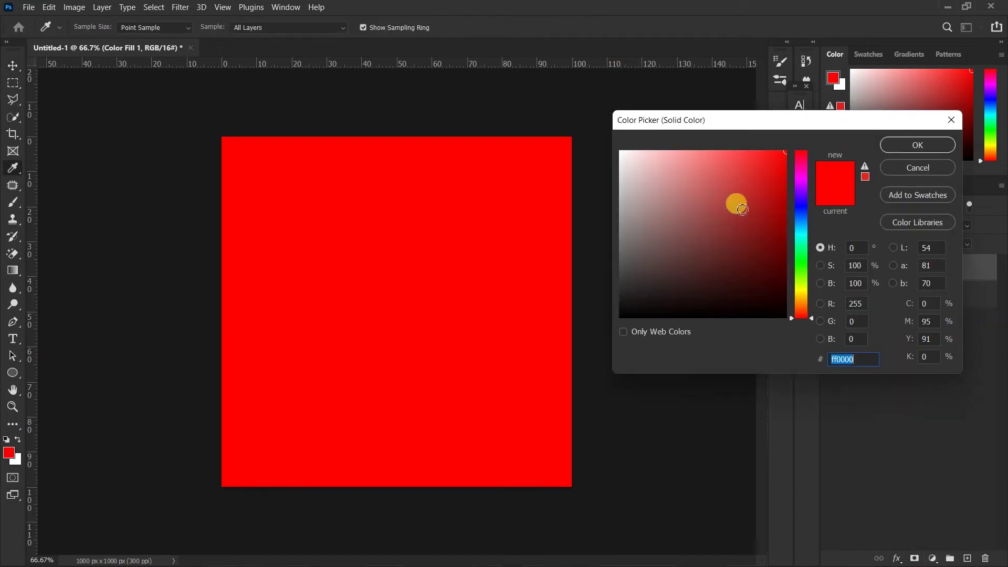
drag(782, 150, 783, 184)
click(914, 147)
drag(842, 262, 847, 330)
Step: Shift the cut-out woman slightly up and to the left on the red background
mouse_move(538, 303)
mouse_down()
mouse_move(516, 286)
mouse_move(536, 289)
mouse_move(547, 320)
mouse_up()
click(472, 271)
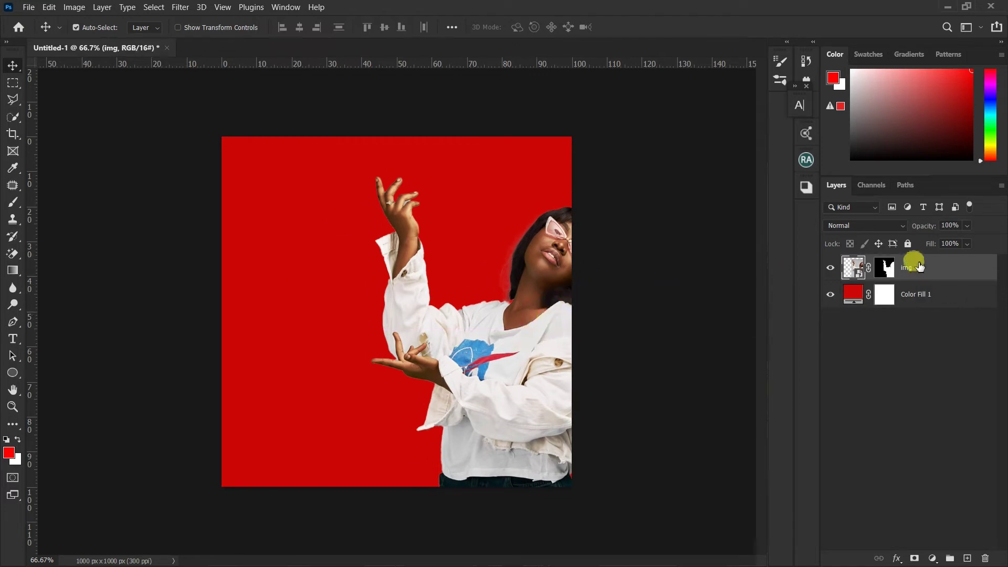
Step: Add a Gradient Map adjustment layer above the img layer and open its gradient for editing
click(932, 559)
click(932, 559)
click(931, 559)
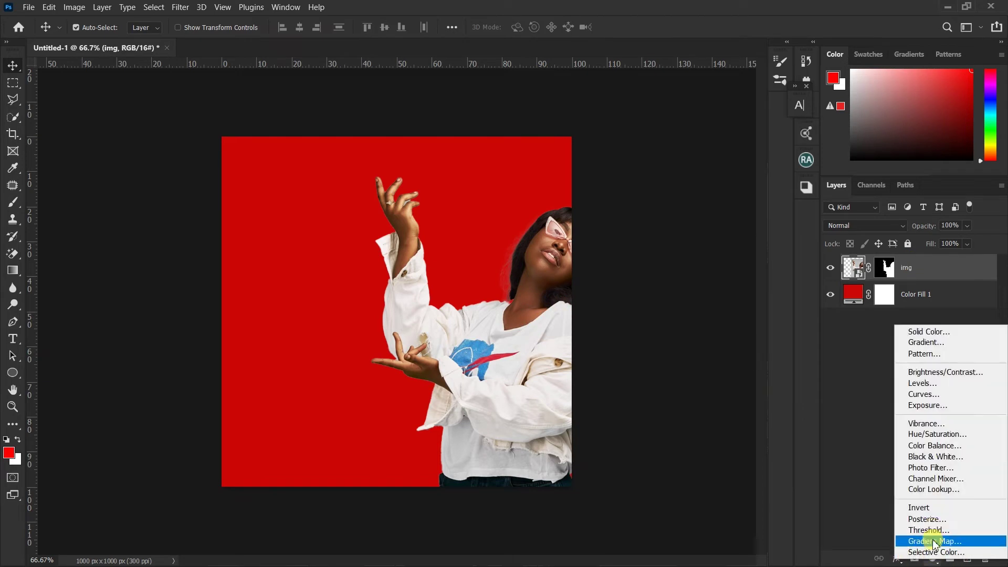
click(933, 540)
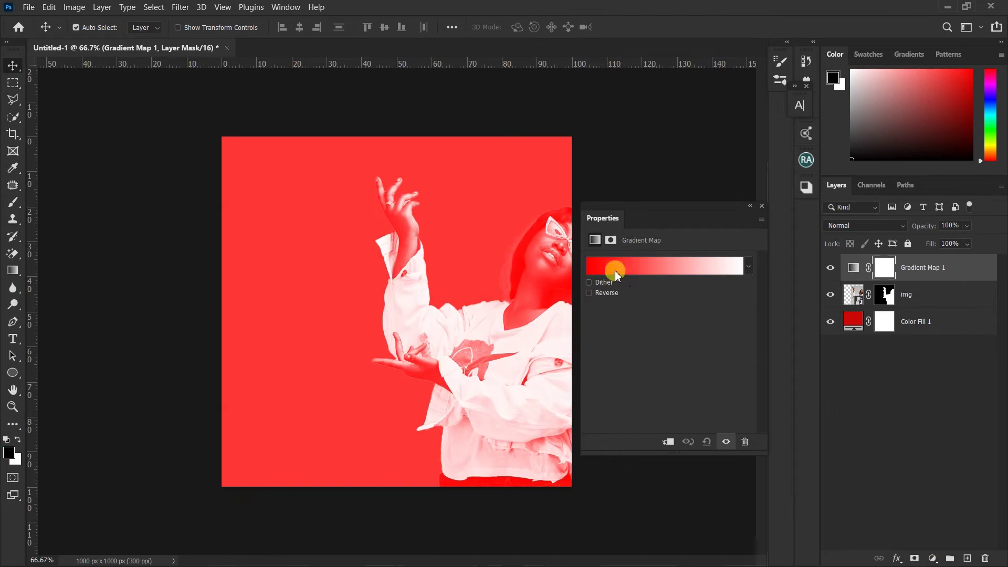
click(643, 266)
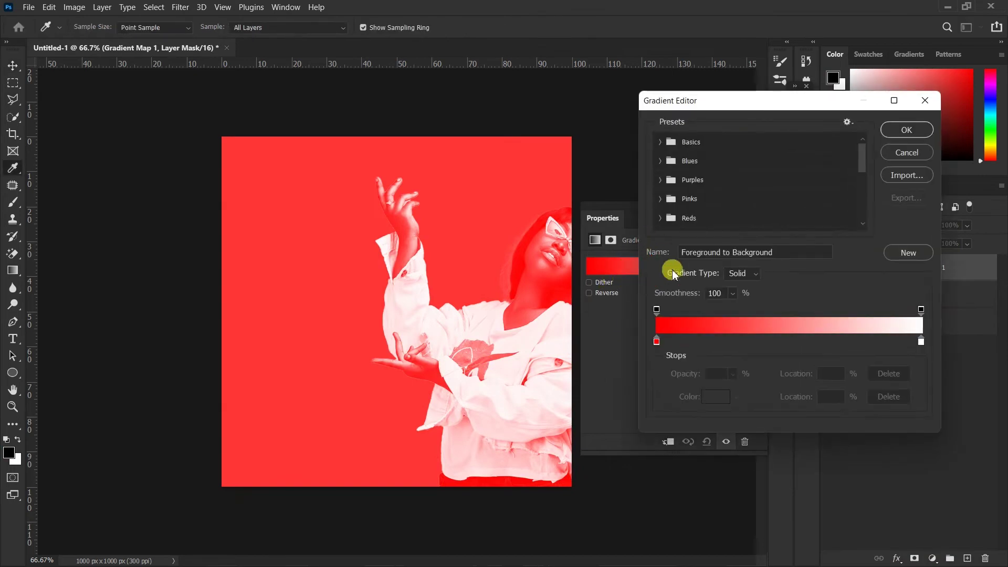
Step: Set the gradient's starting color stop to near-black #181717
click(656, 341)
click(715, 396)
drag(678, 301, 626, 280)
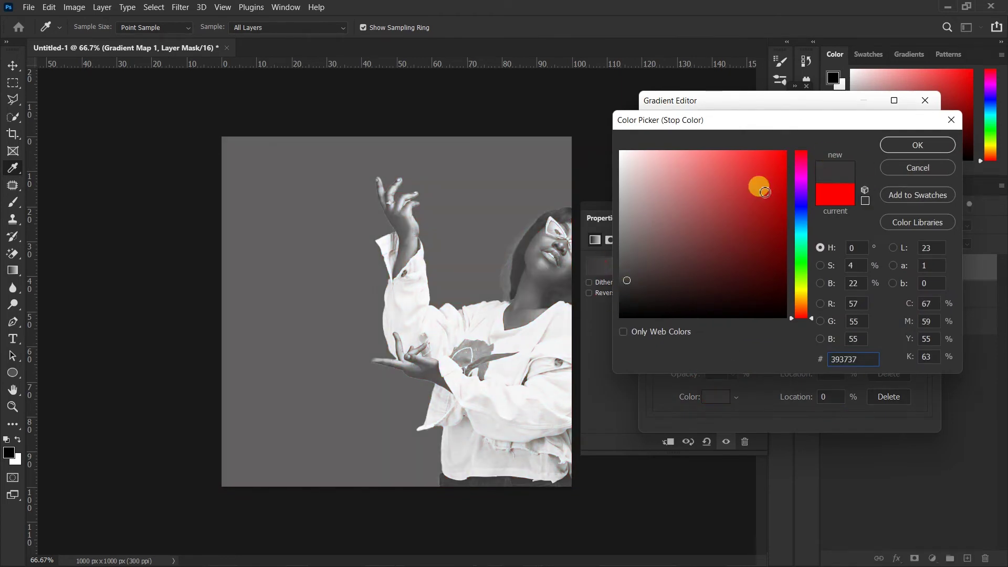
click(628, 302)
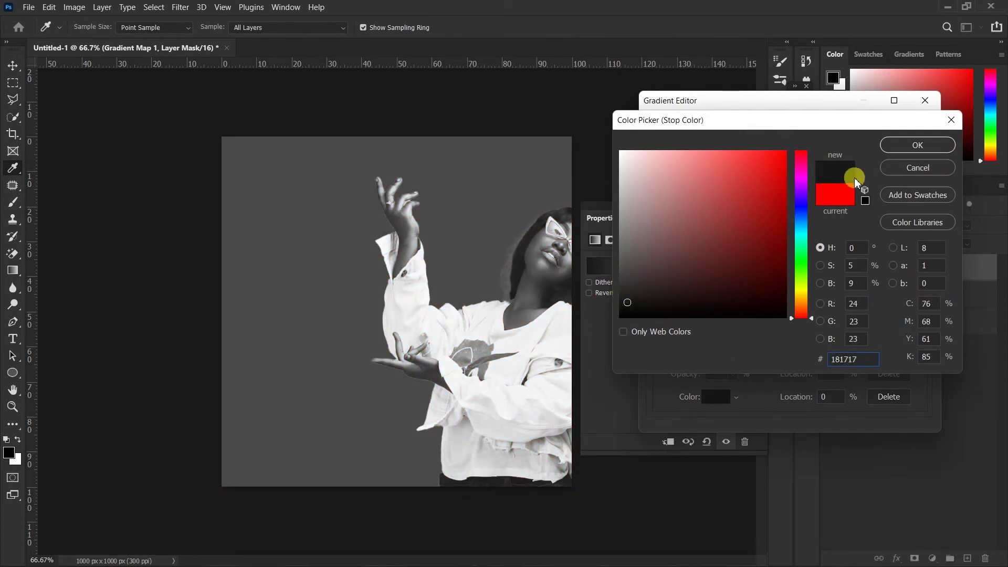
click(893, 142)
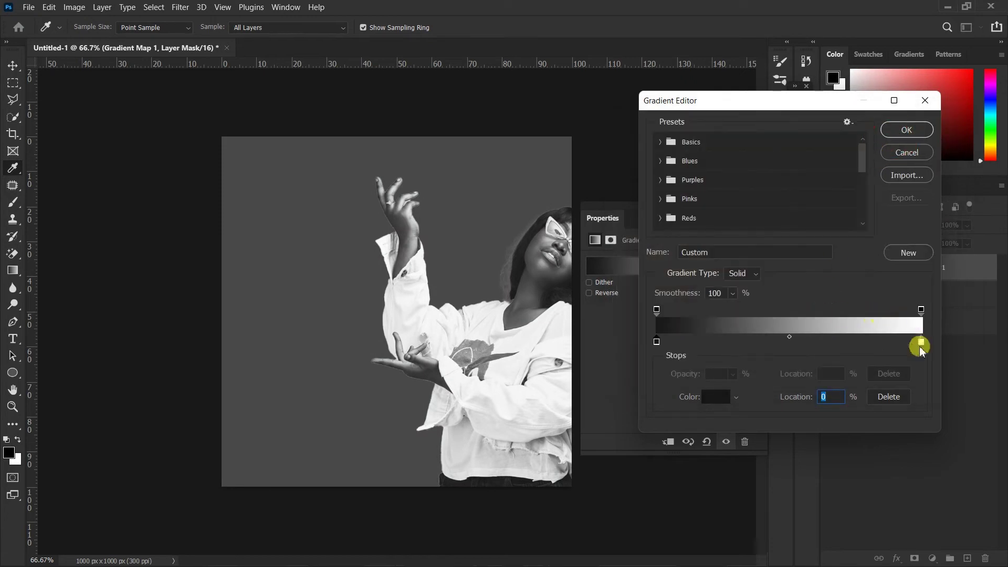
Step: Set the gradient's color stop at location 100% to bright red #ff0909
click(717, 396)
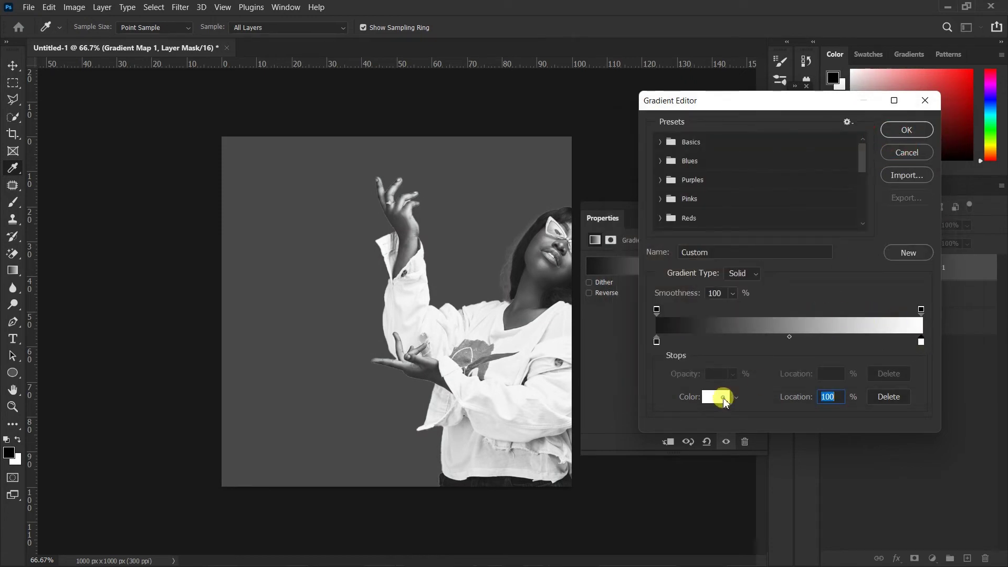
click(781, 198)
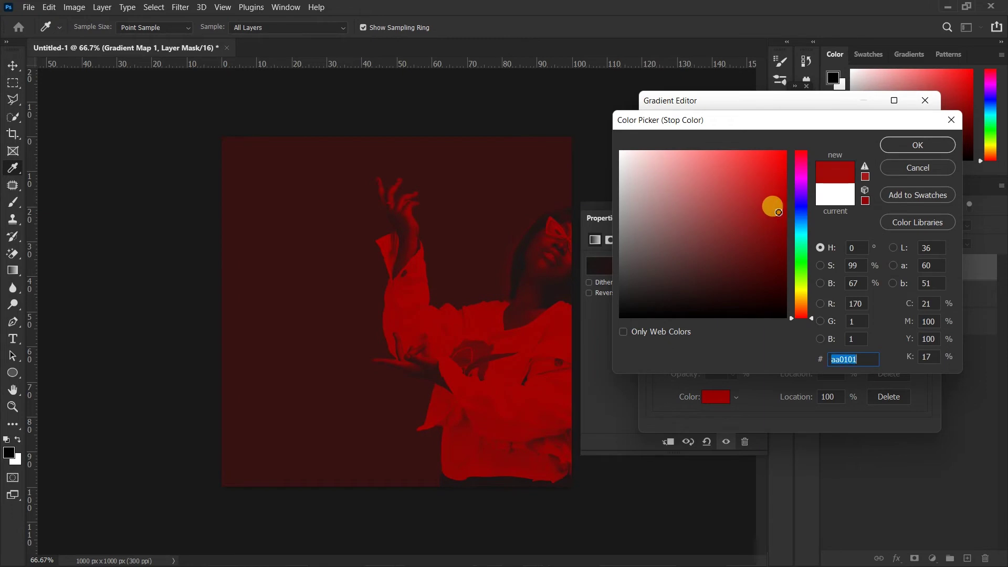
click(779, 173)
click(780, 153)
click(774, 198)
click(781, 149)
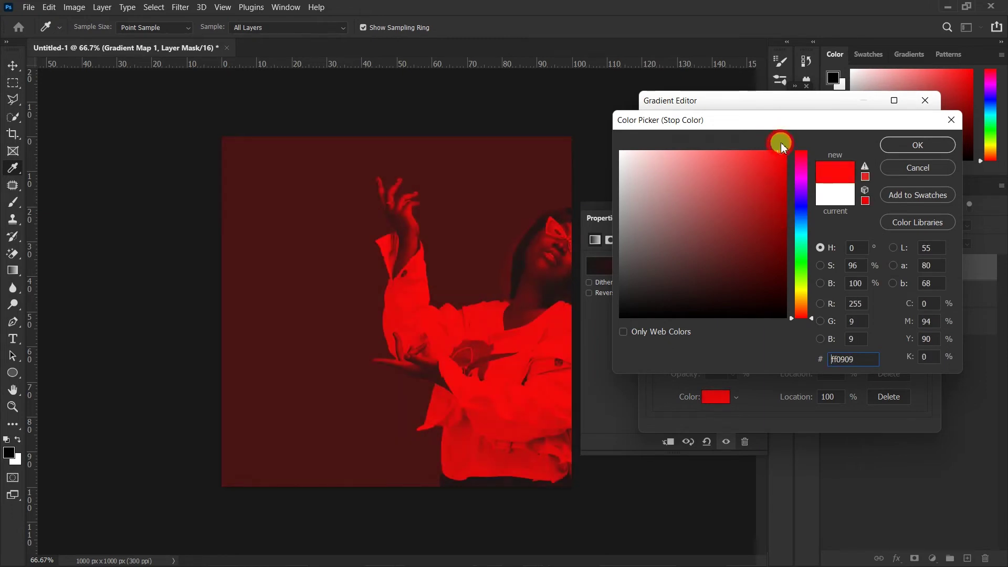
click(896, 143)
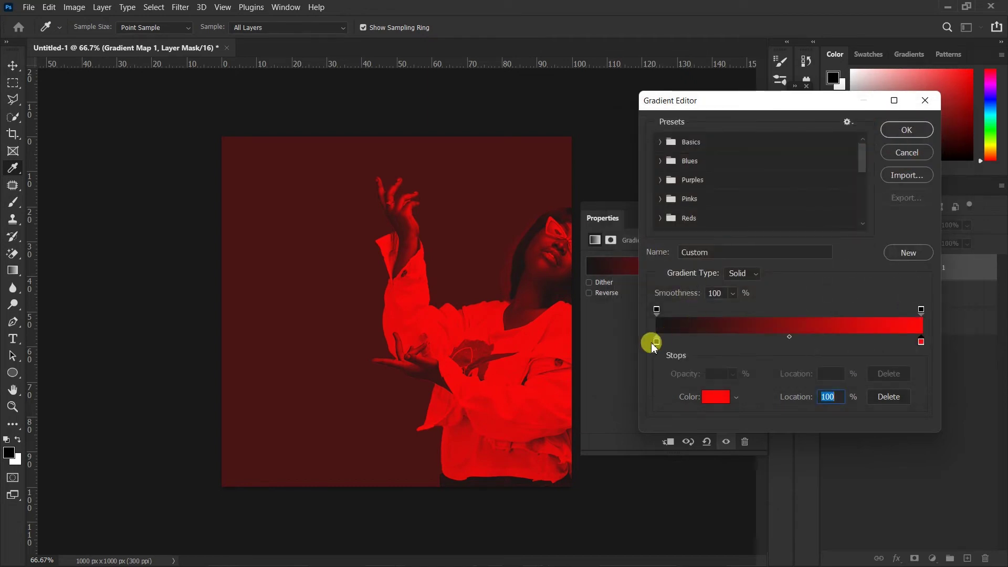
Step: Lighten the gradient's color stop at location 0% to dark gray #2a2828
click(657, 342)
click(714, 397)
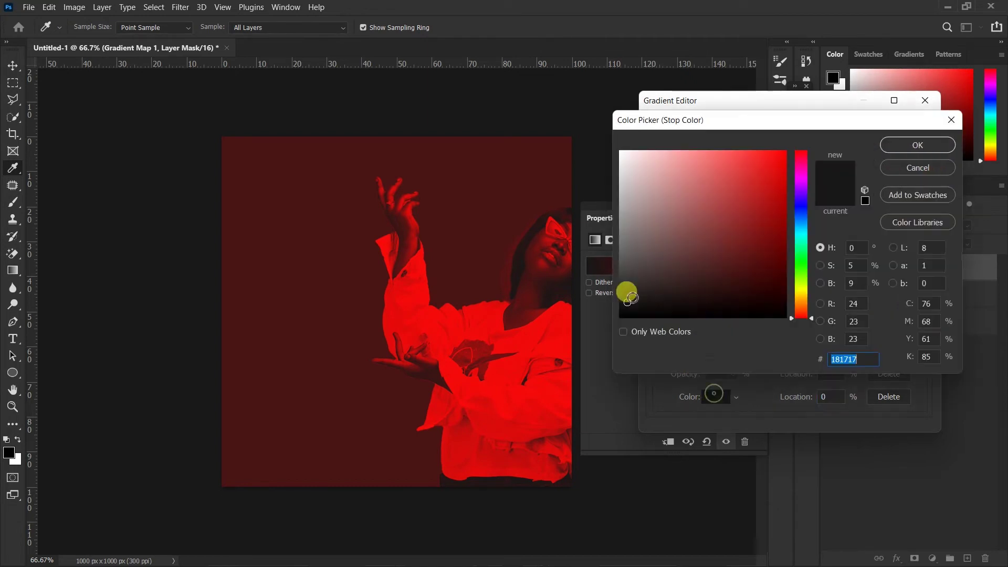
mouse_move(628, 299)
mouse_down()
mouse_move(626, 269)
mouse_move(630, 290)
mouse_up()
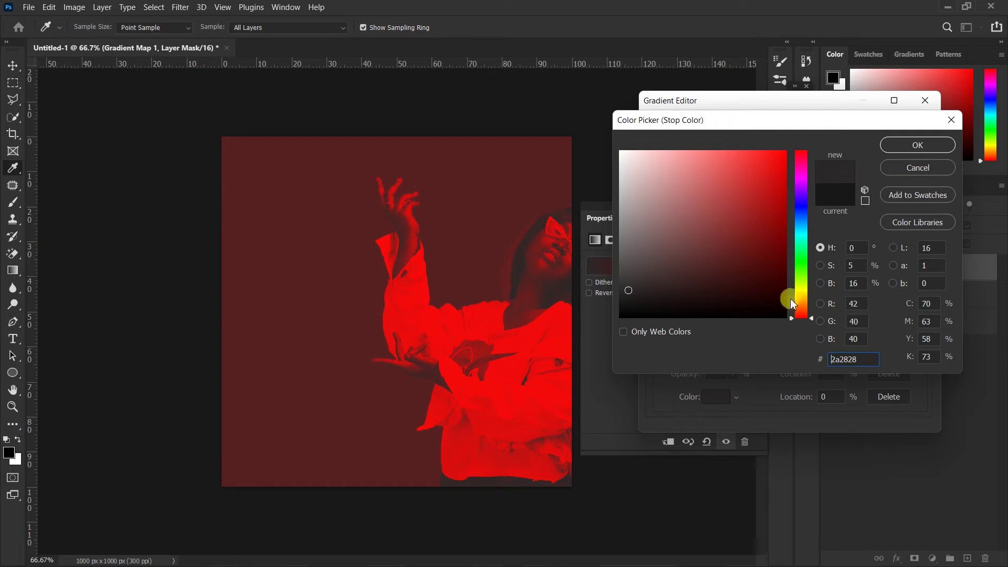
click(895, 147)
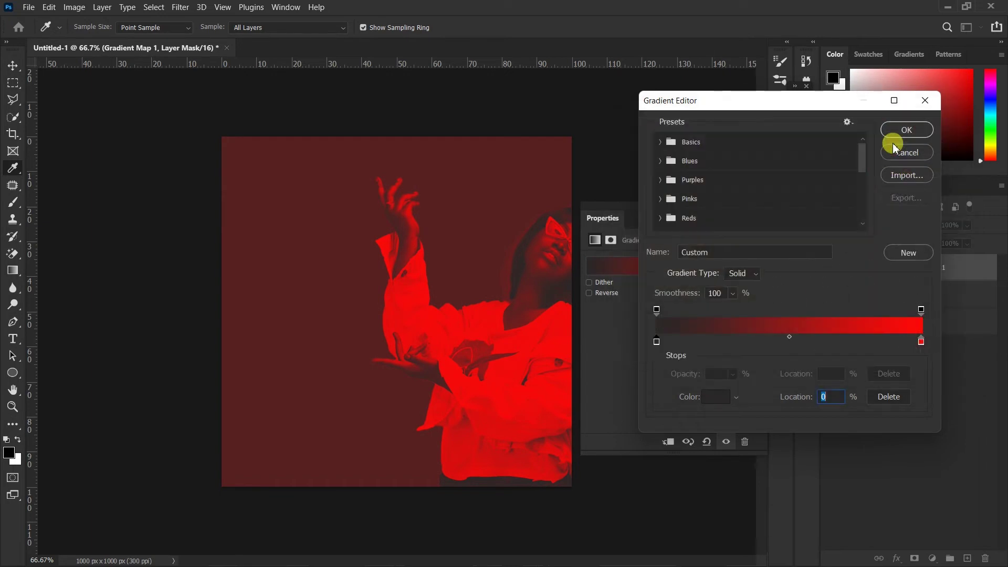
Step: Accept the edited gradient and clip the Gradient Map layer to the img layer
click(896, 132)
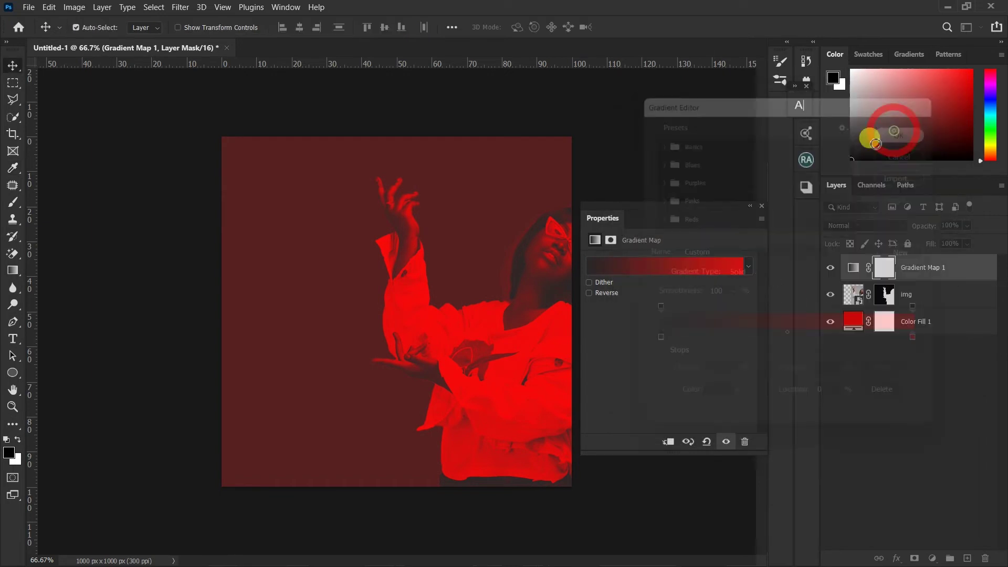
click(668, 442)
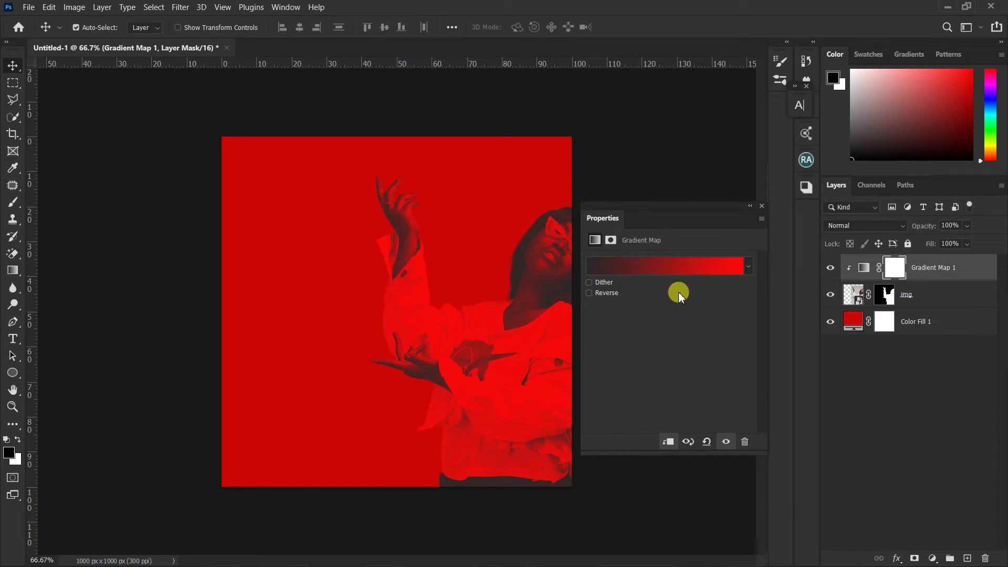
Step: Reopen the Gradient Map's gradient, set its color stop at location 0% to dark gray #2e2e2e, and accept the gradient
click(638, 265)
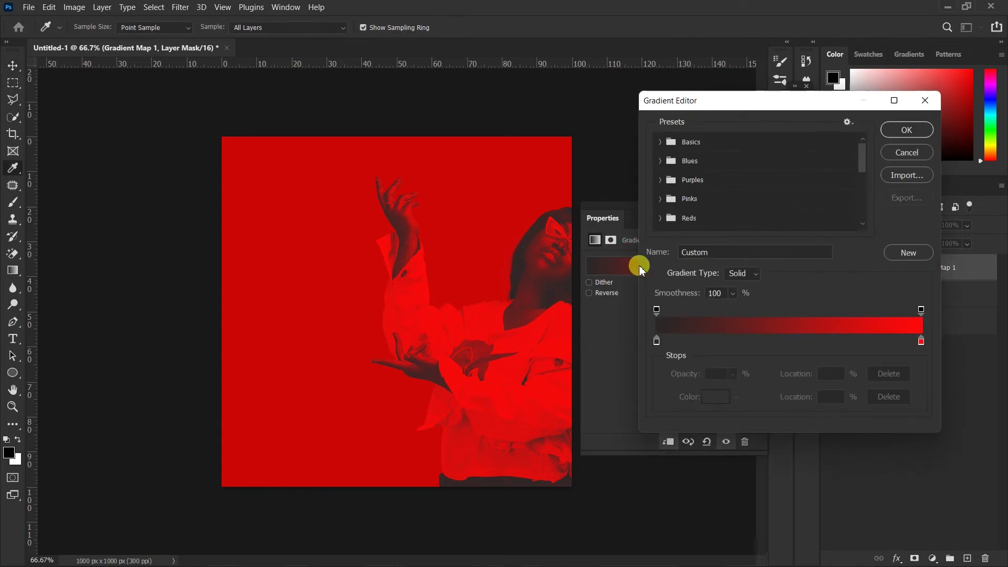
click(656, 343)
click(708, 395)
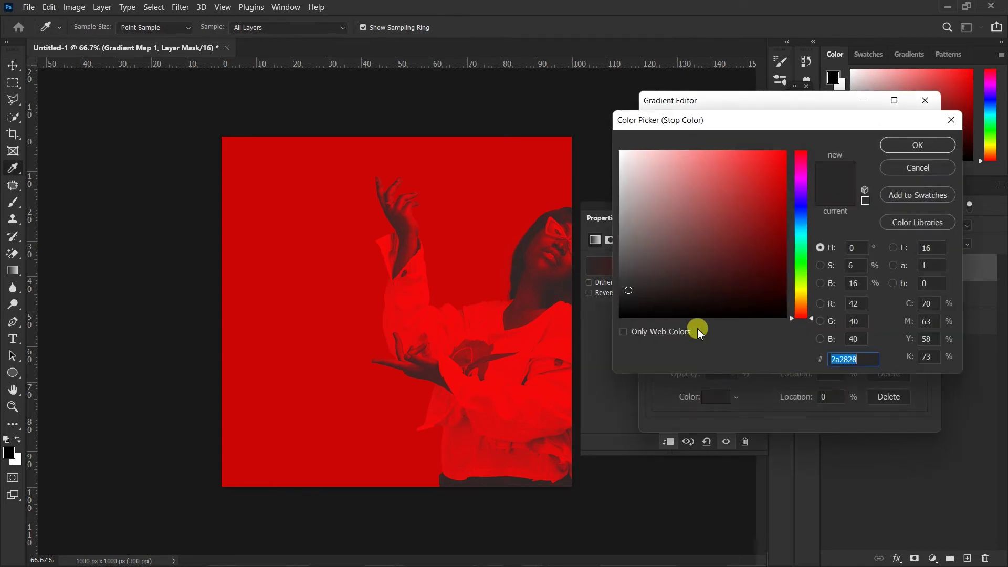
click(630, 279)
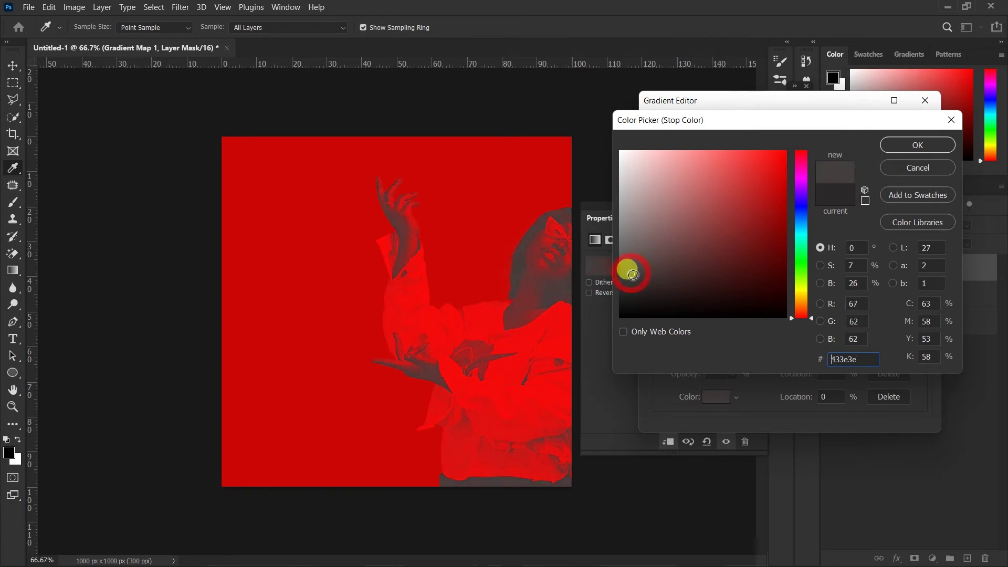
click(637, 255)
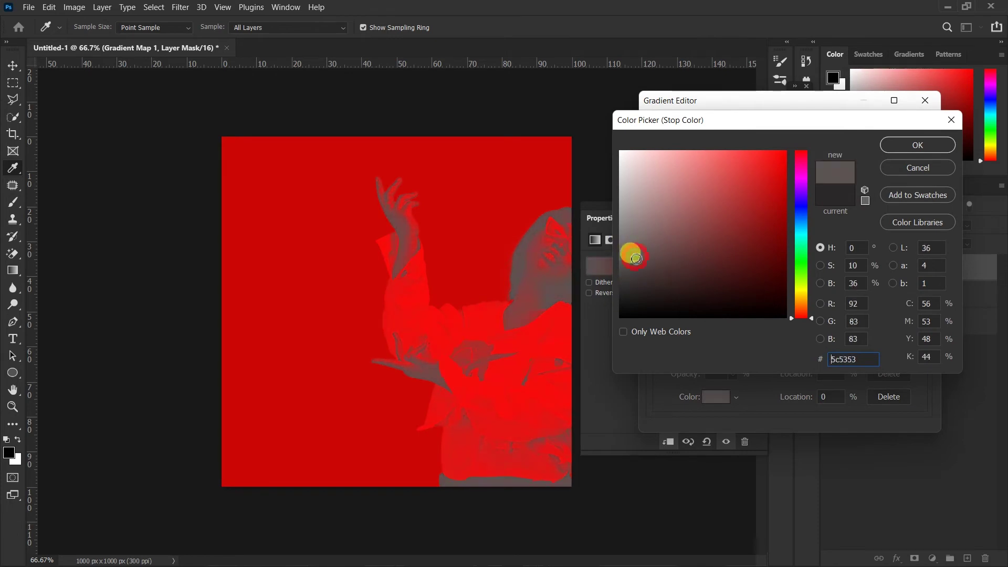
click(634, 283)
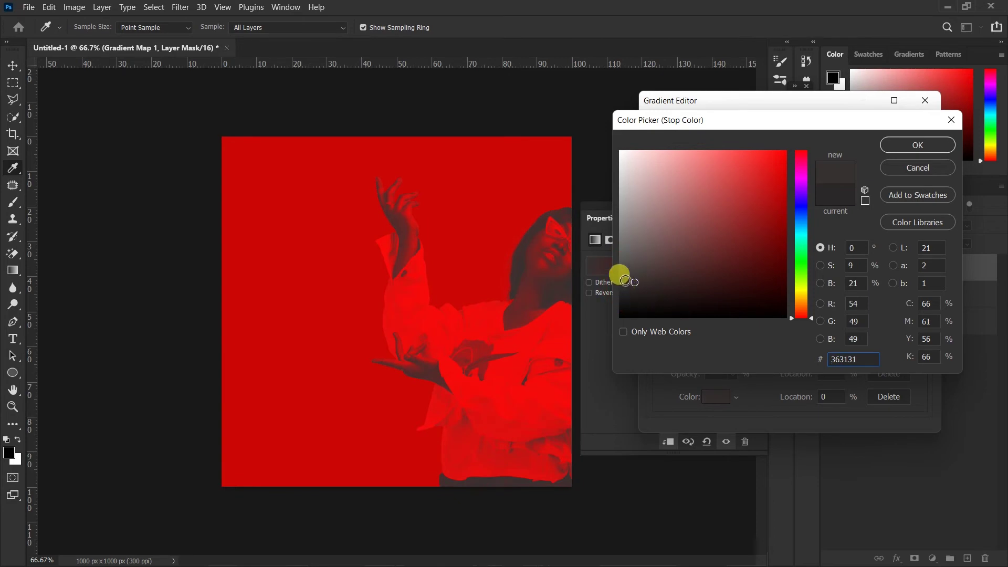
click(623, 267)
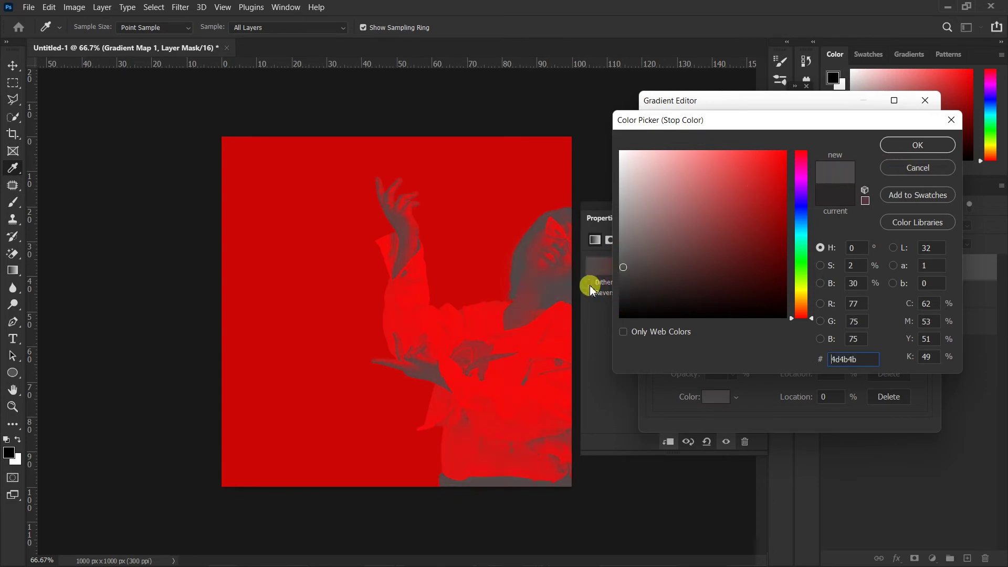
click(623, 288)
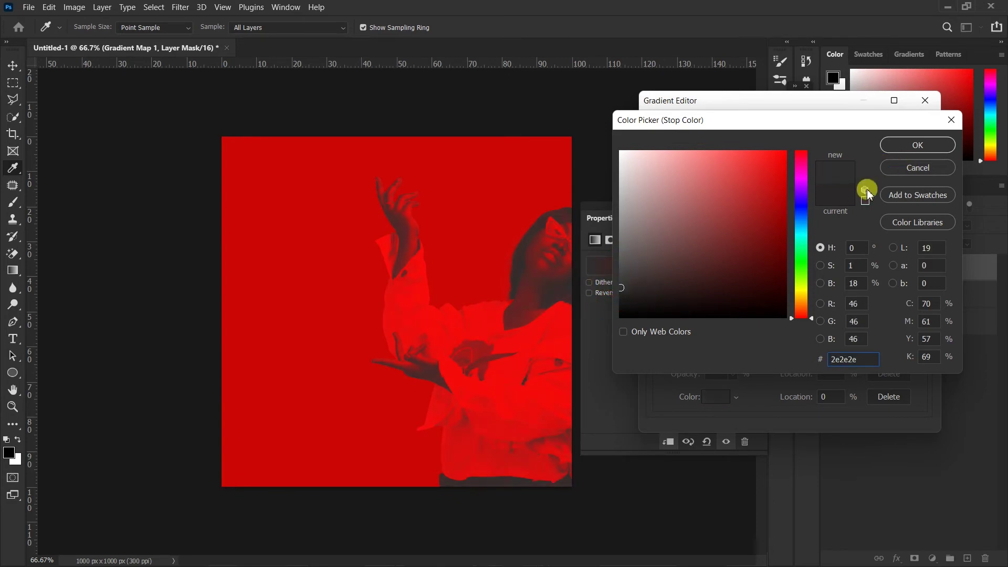
click(909, 146)
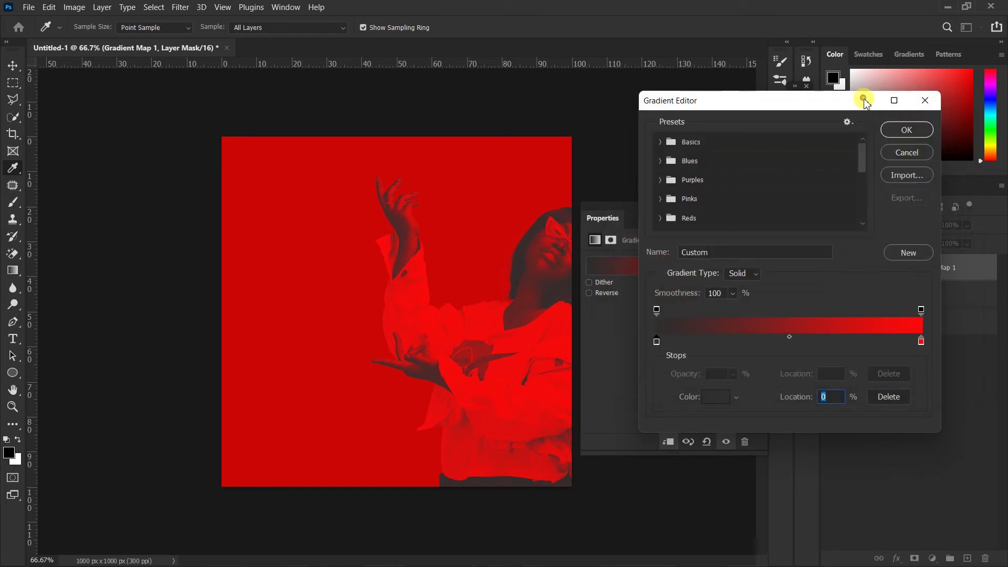
click(908, 130)
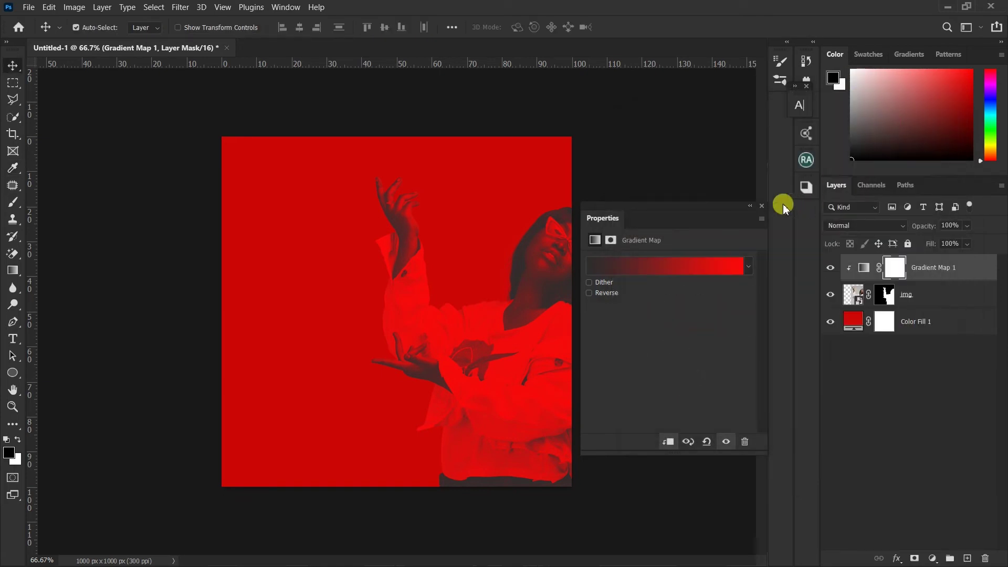
Step: Close the Gradient Map properties and nudge the woman slightly to the left on the canvas
click(761, 206)
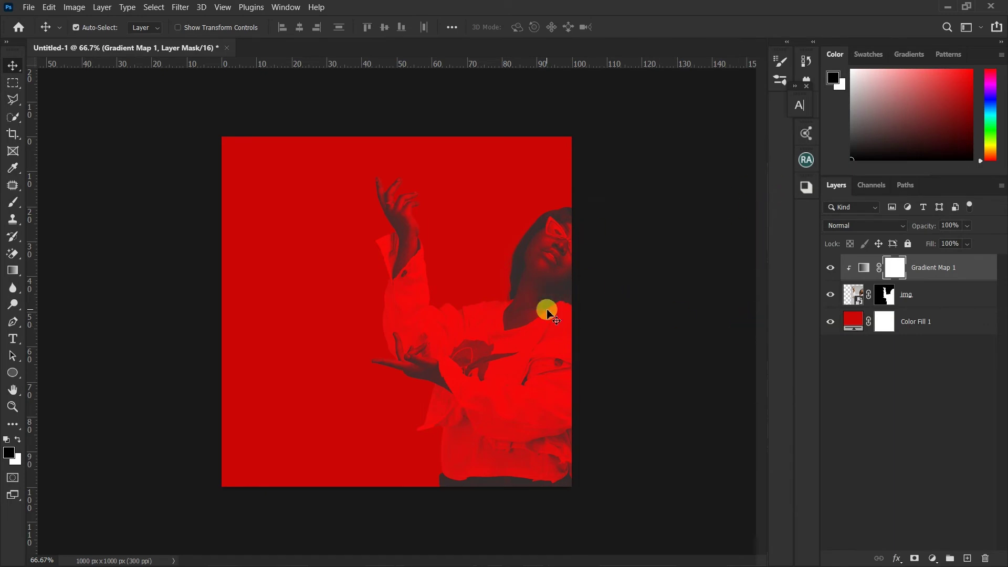
drag(547, 313, 519, 319)
Step: Set the Horizontal Type tool's font to Montserrat Bold Italic
click(13, 338)
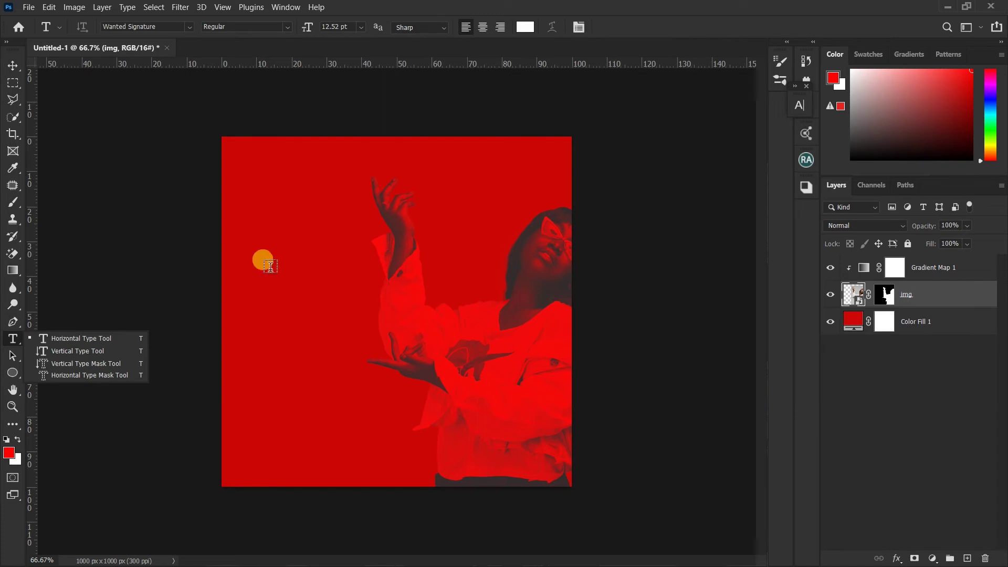
click(173, 26)
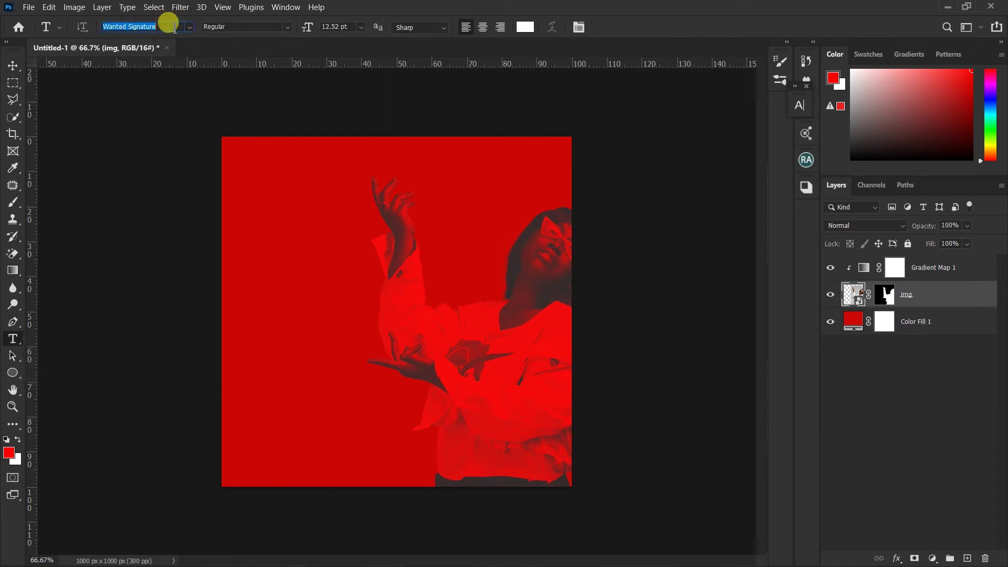
text(mont)
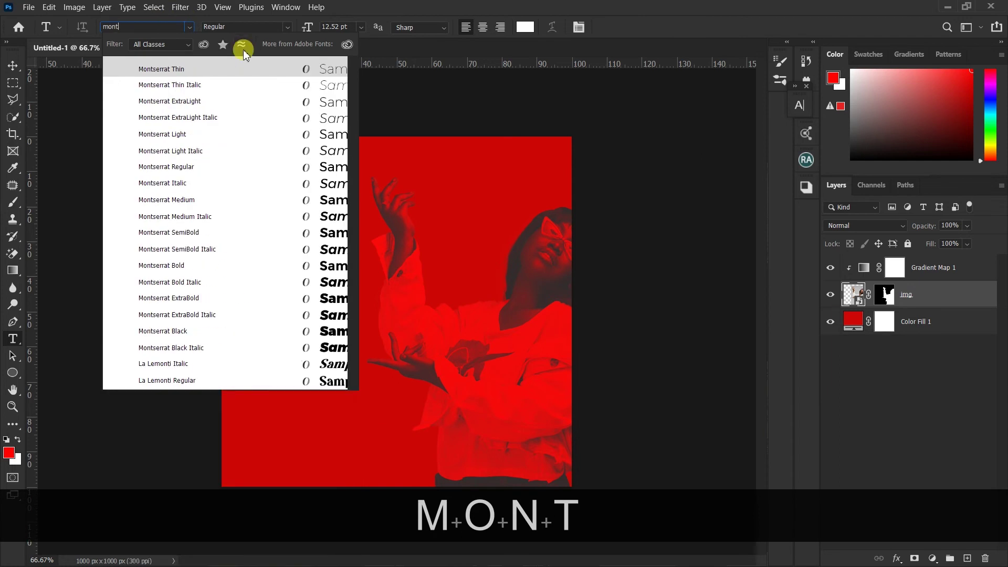
text(serrat)
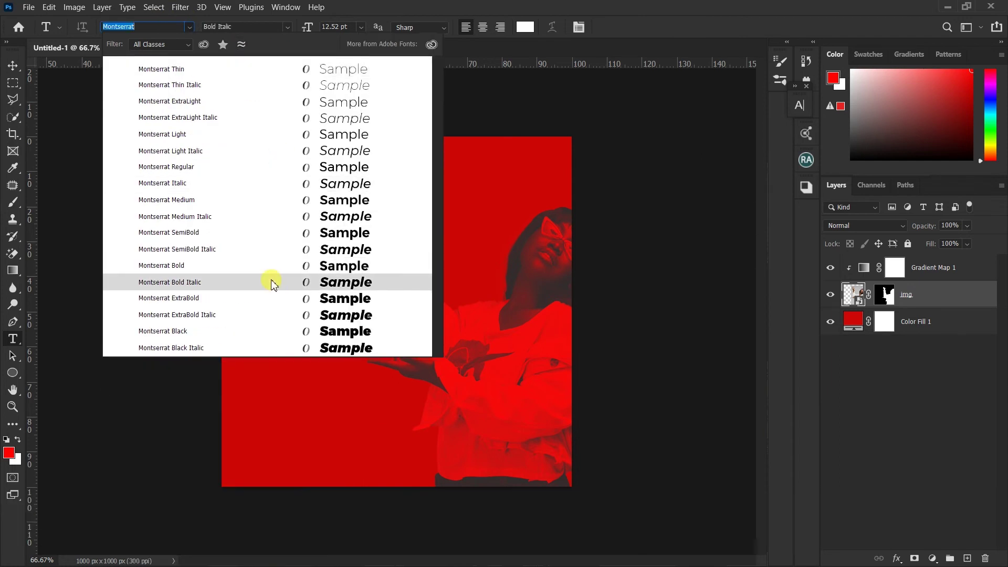
click(271, 283)
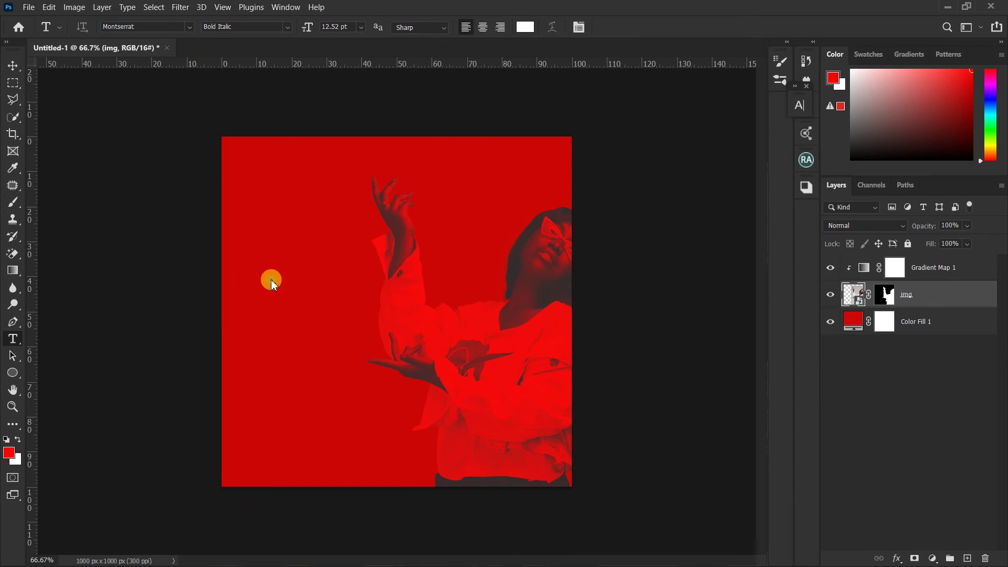
Step: Add the text "Need Me" on the red area in the lower left of the poster and commit it
click(280, 418)
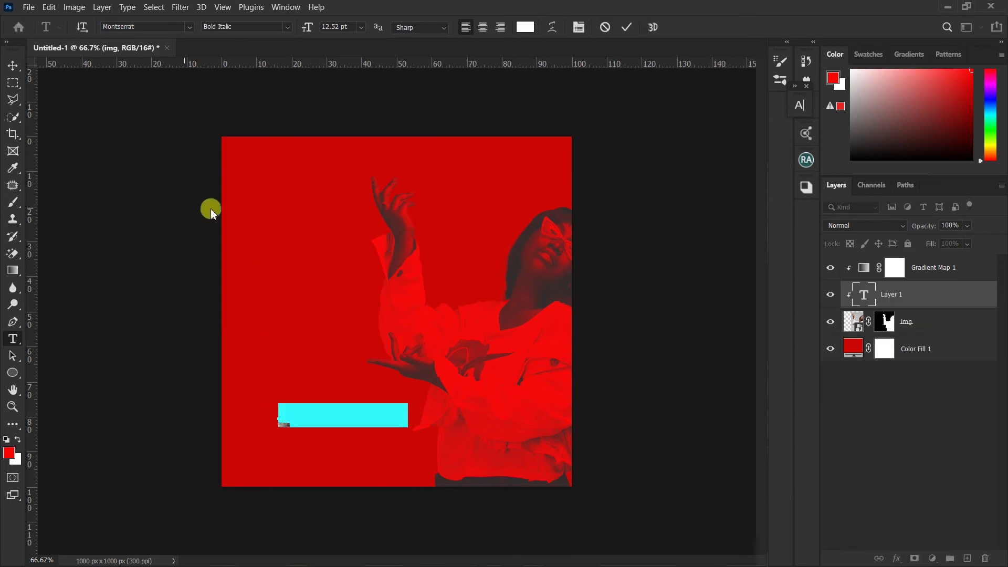
text(N)
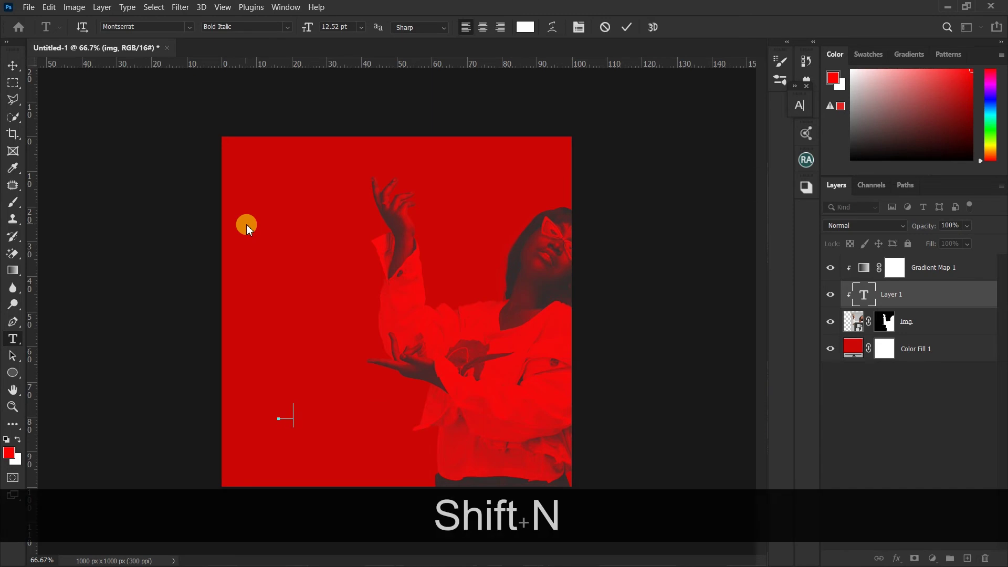
text(E)
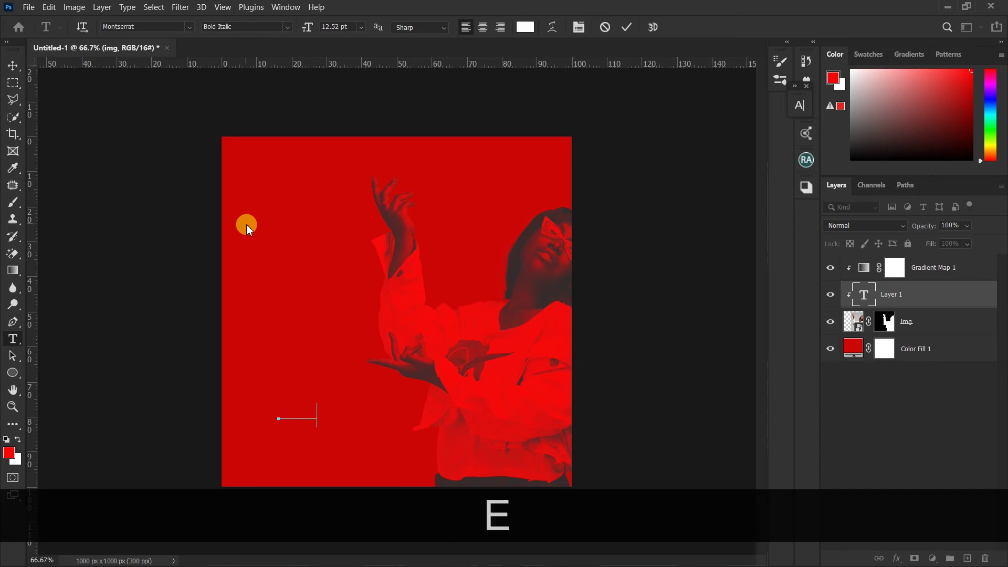
text(d Me)
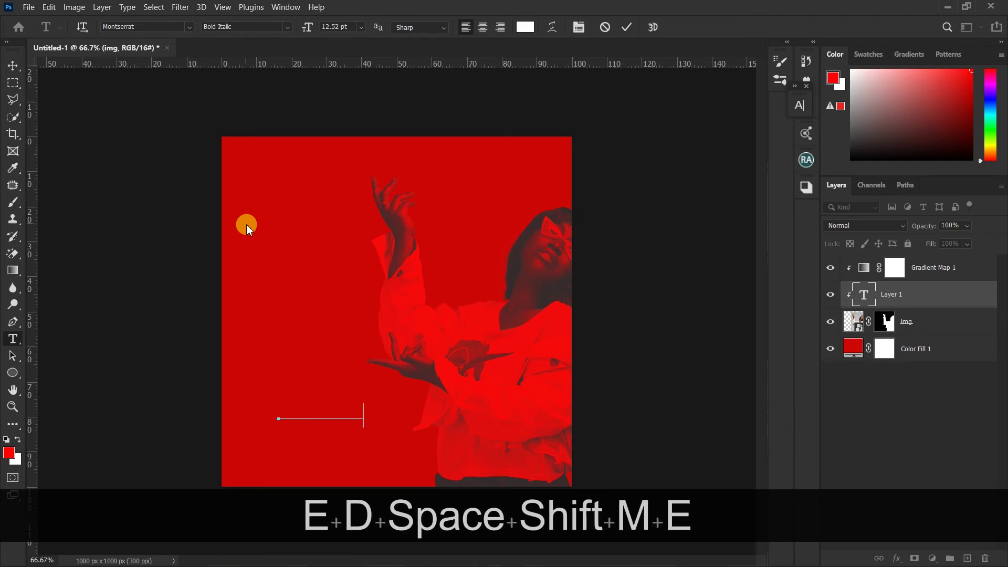
click(626, 29)
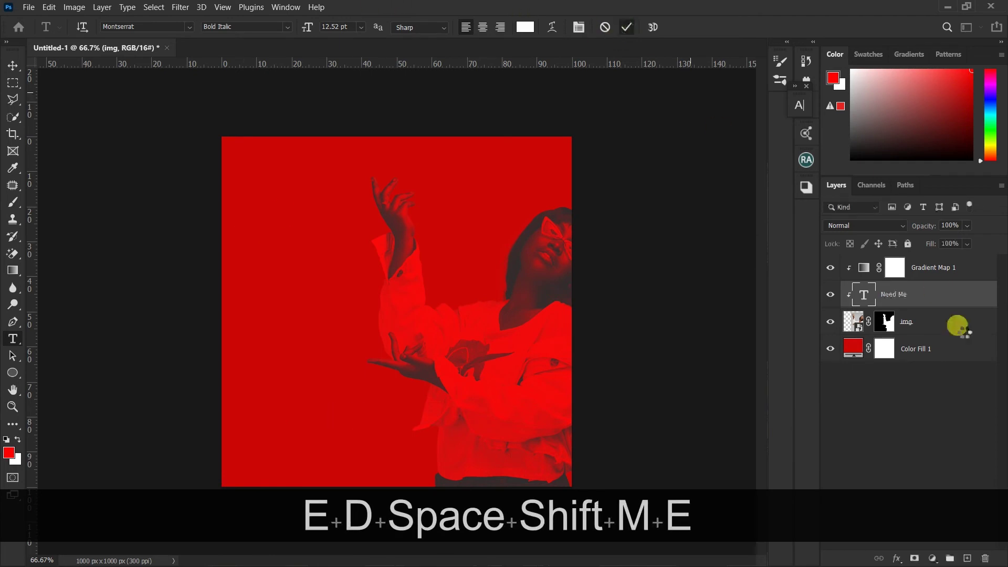
Step: Move the Need Me text layer above Gradient Map 1 and release it from the clipping mask
drag(900, 288, 866, 263)
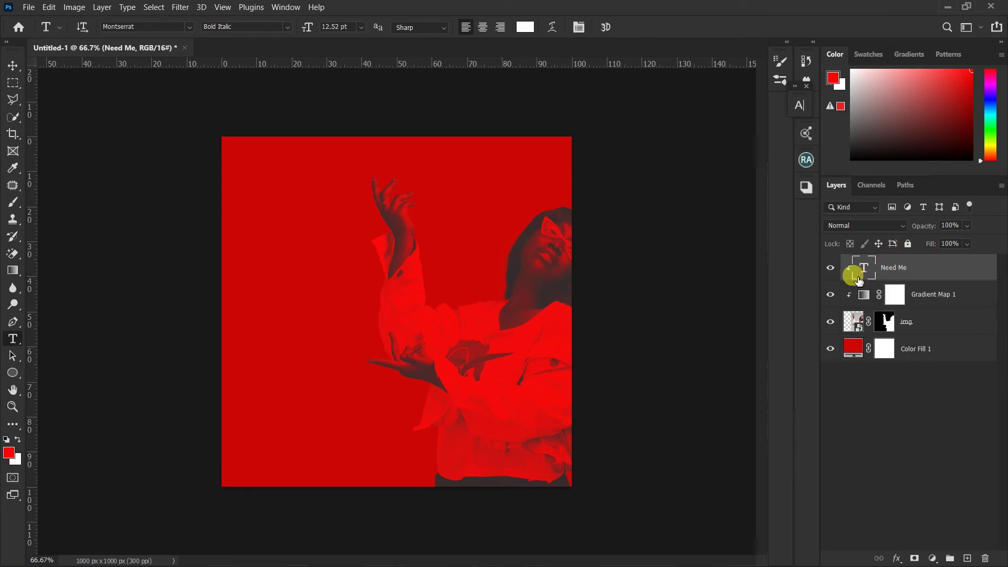
right_click(891, 273)
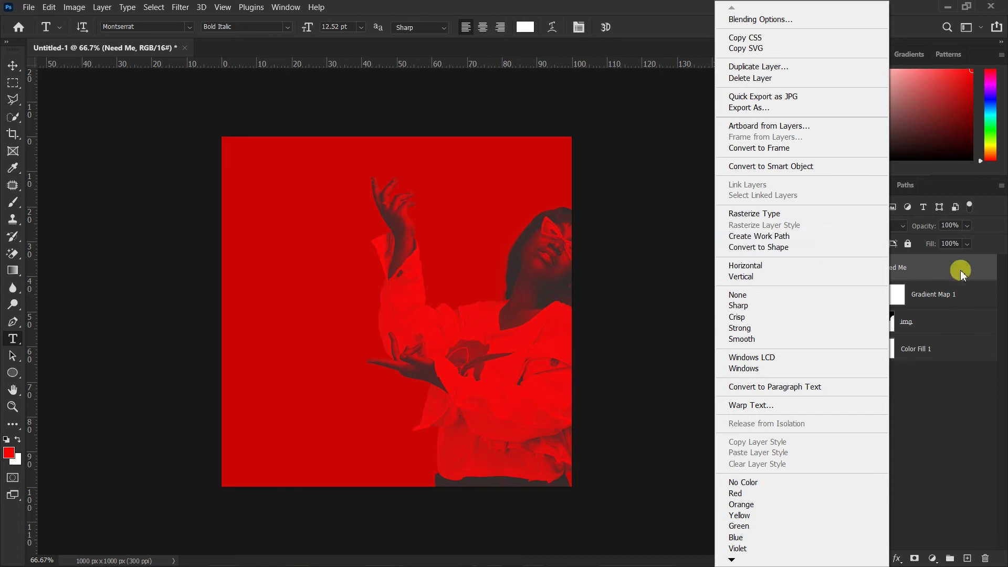
click(942, 272)
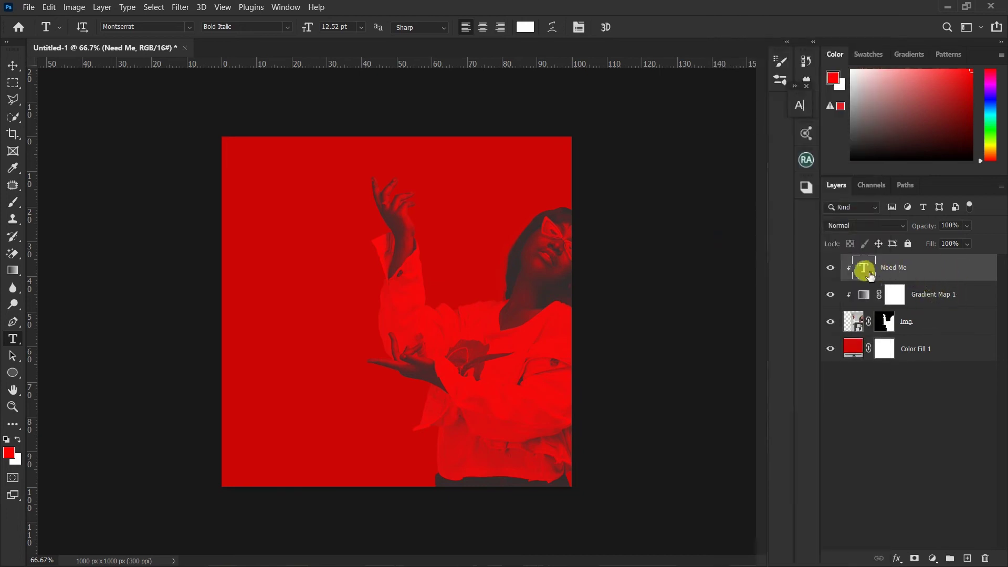
alt+click(858, 284)
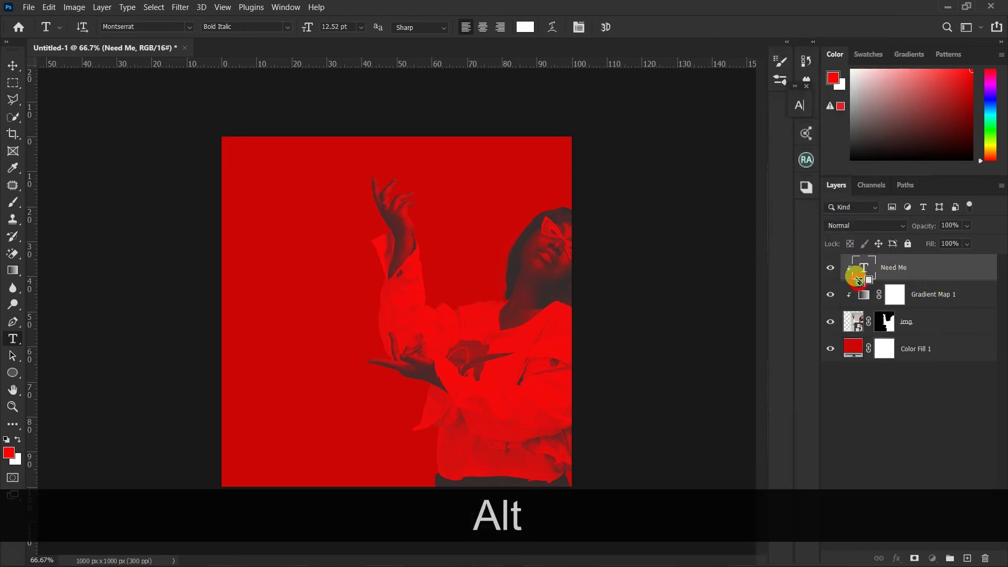
alt+click(856, 276)
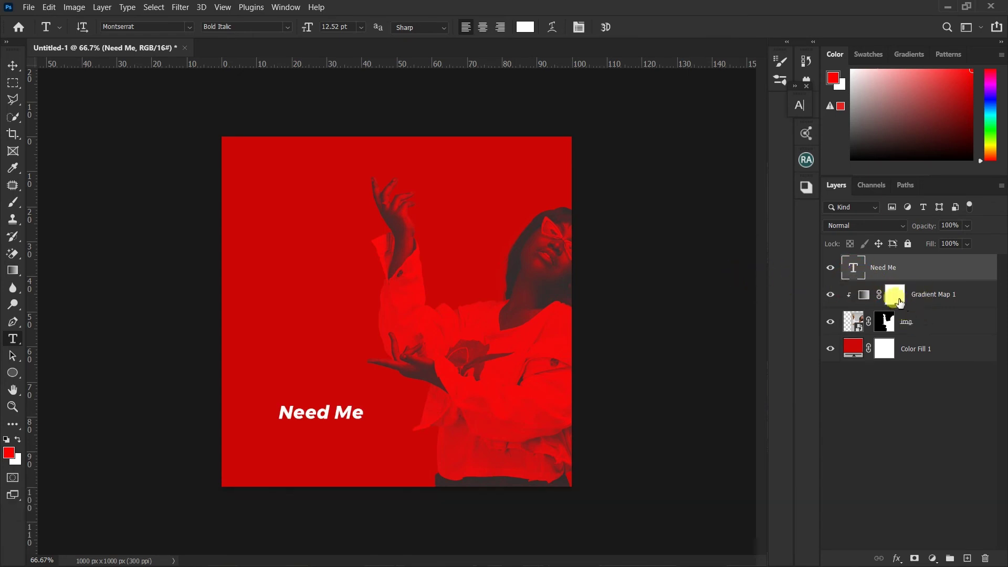
Step: Scale the "Need Me" text proportionally from its center to about 225%
key(ctrl+t)
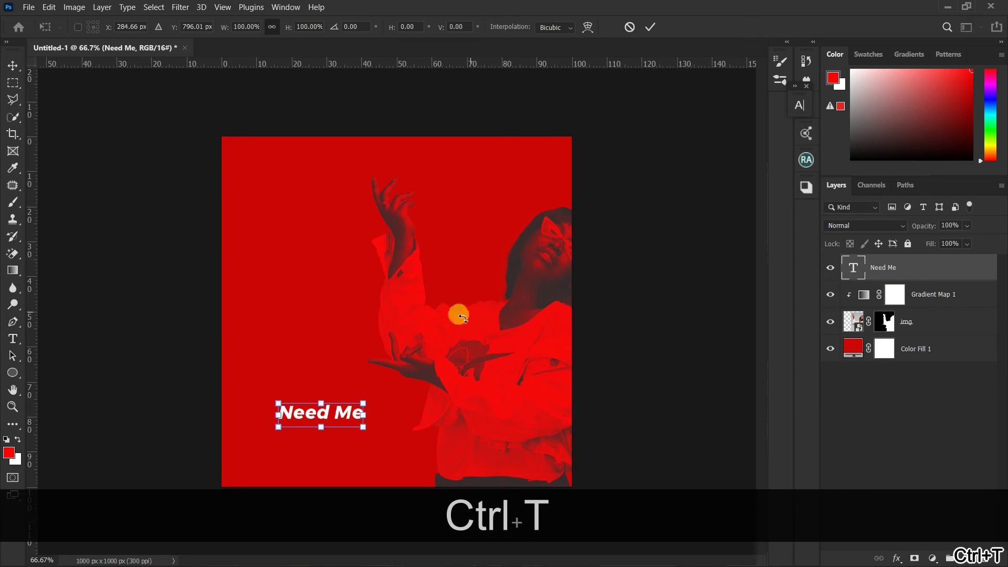
drag(363, 405, 416, 387)
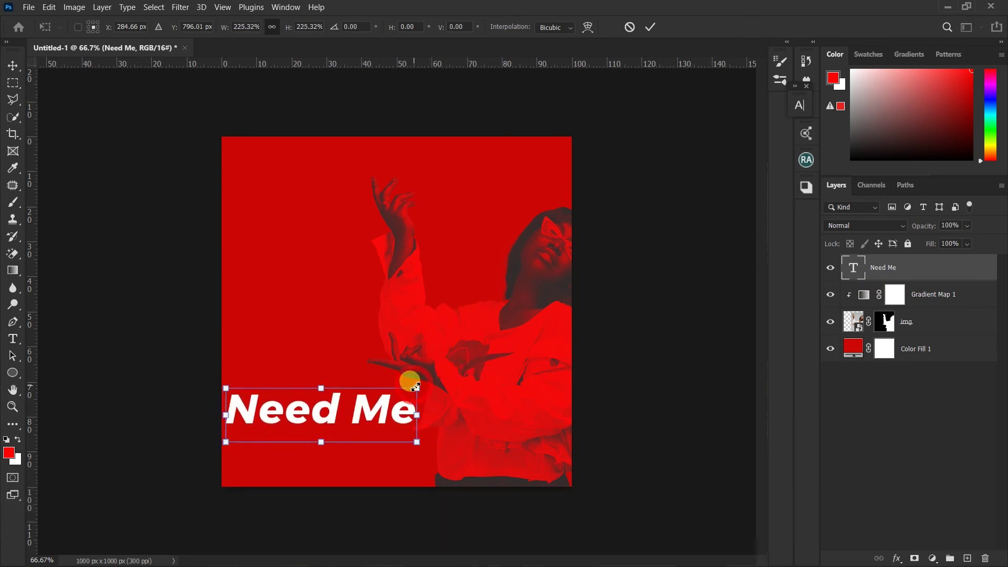
key(Return)
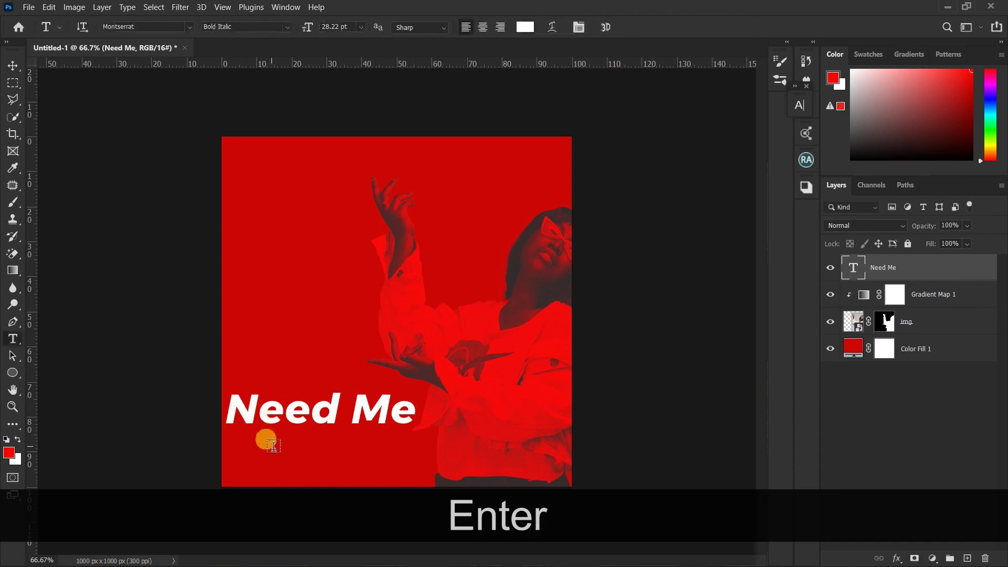
Step: Add a separate text line "GYAKIE" just below "Need Me" and commit it
click(273, 441)
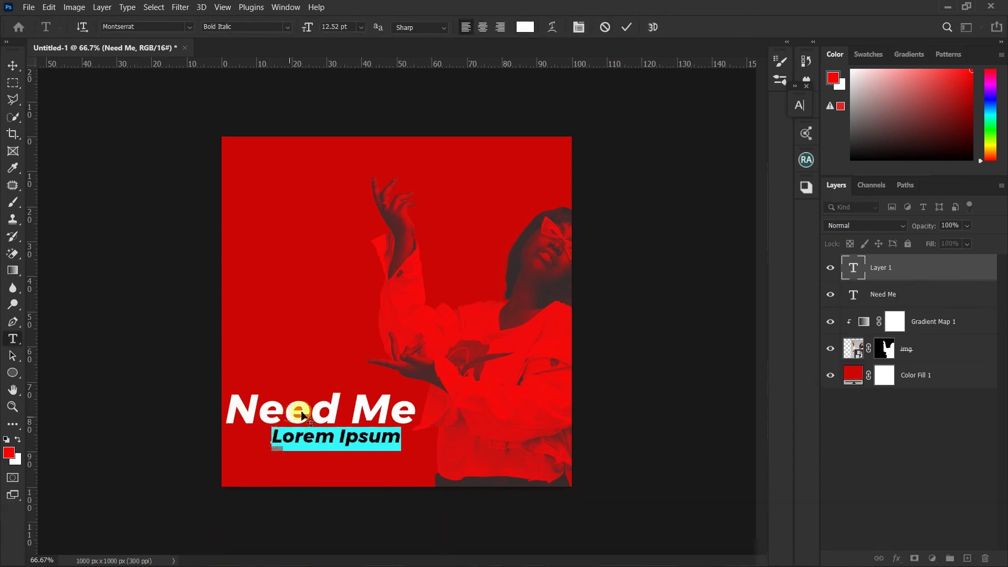
text(G)
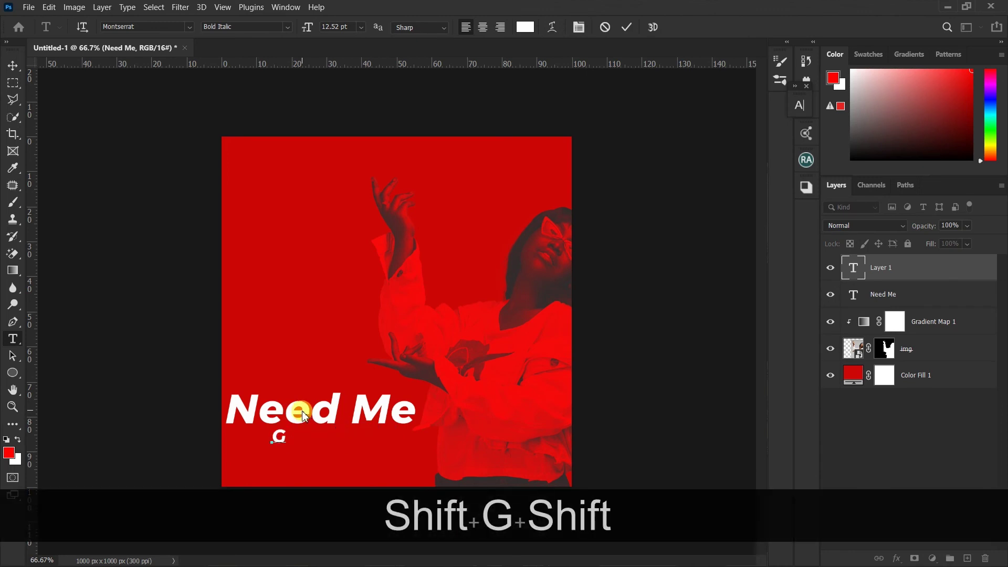
text(YAKIE)
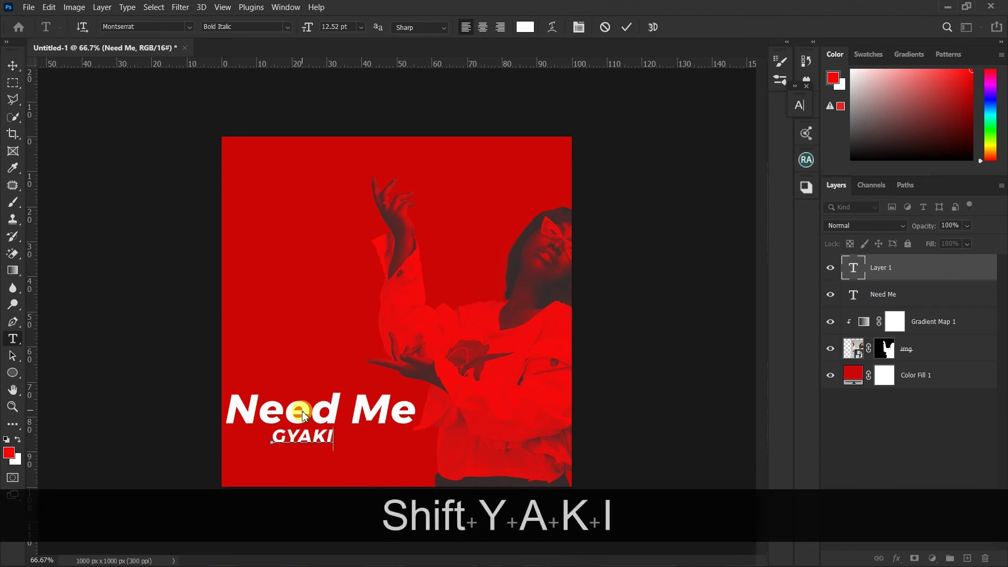
click(625, 27)
Step: Shrink the "GYAKIE" text to about 10.19 pt and place it directly above the left end of "Need Me"
key(ctrl+t)
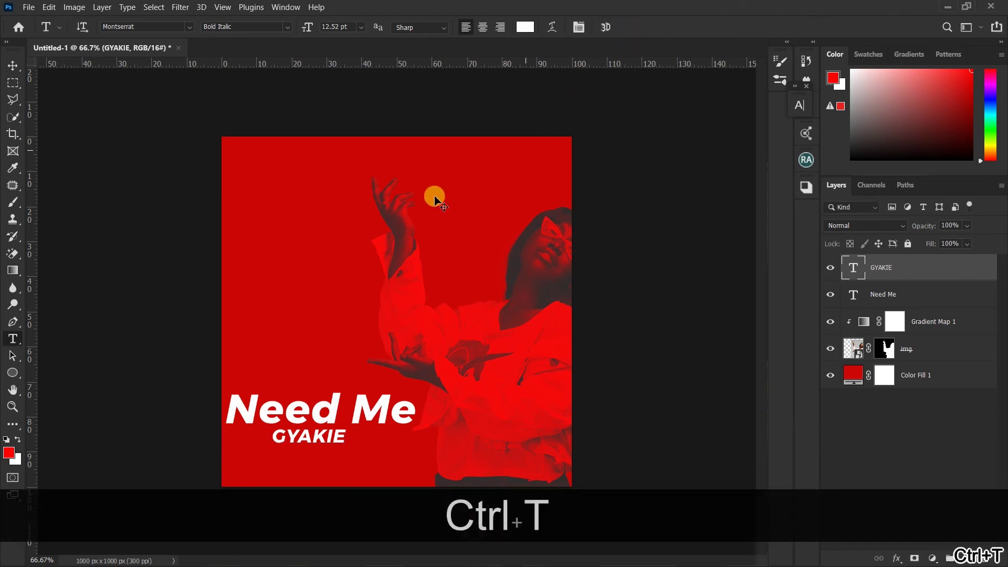
key(alt)
mouse_move(345, 426)
mouse_down()
mouse_move(323, 423)
mouse_move(334, 438)
mouse_up()
drag(330, 433, 245, 384)
key(Return)
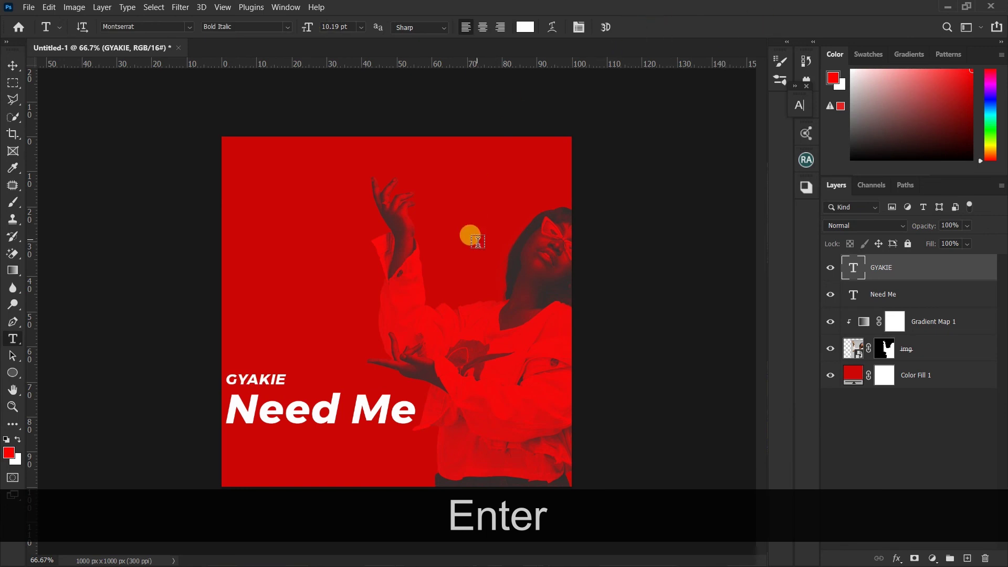
key(v)
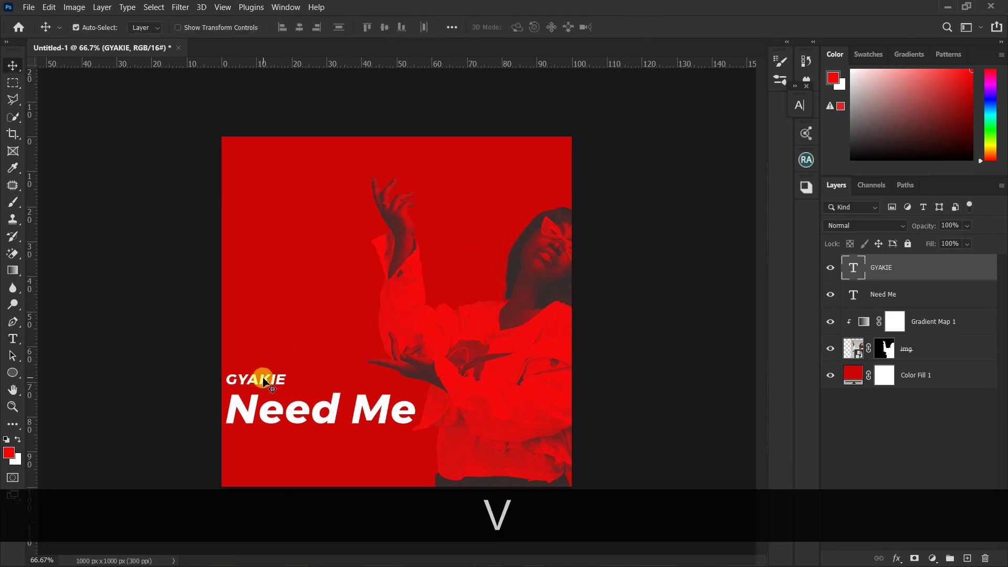
drag(263, 382, 263, 393)
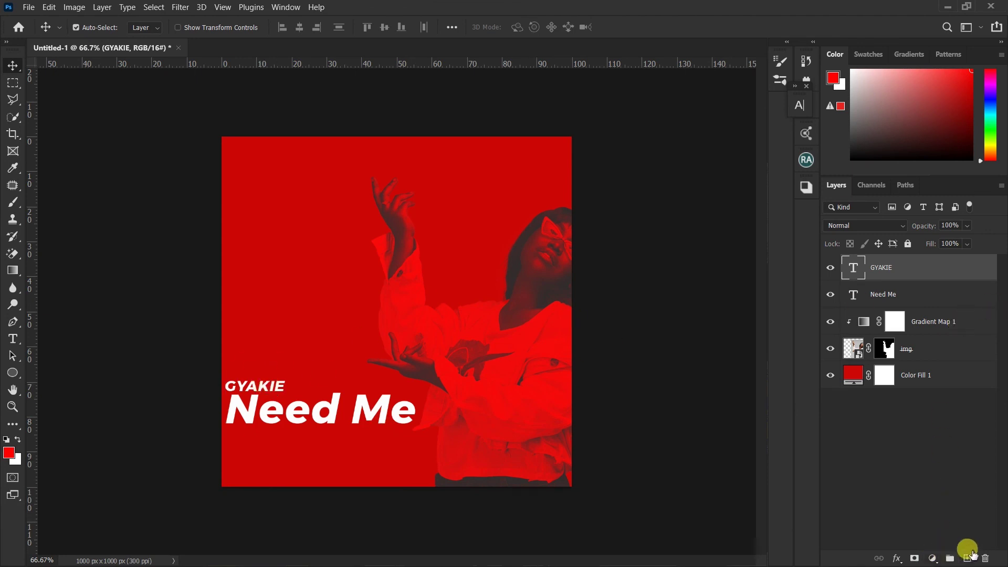
Step: Create a new top layer filled with the red foreground color and apply Add Noise at 400%, Uniform distribution, without Monochromatic
click(967, 557)
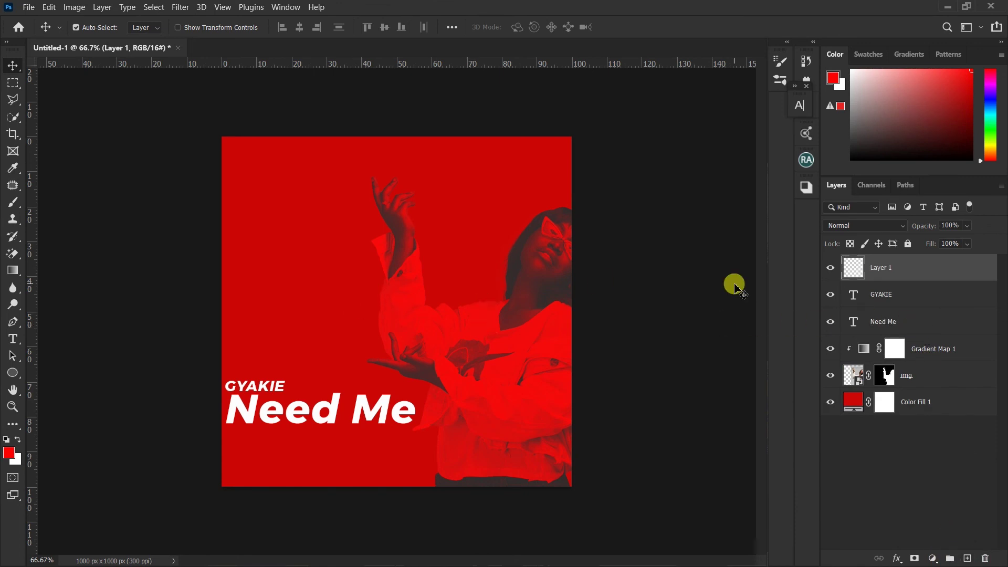
key(alt+BackSpace)
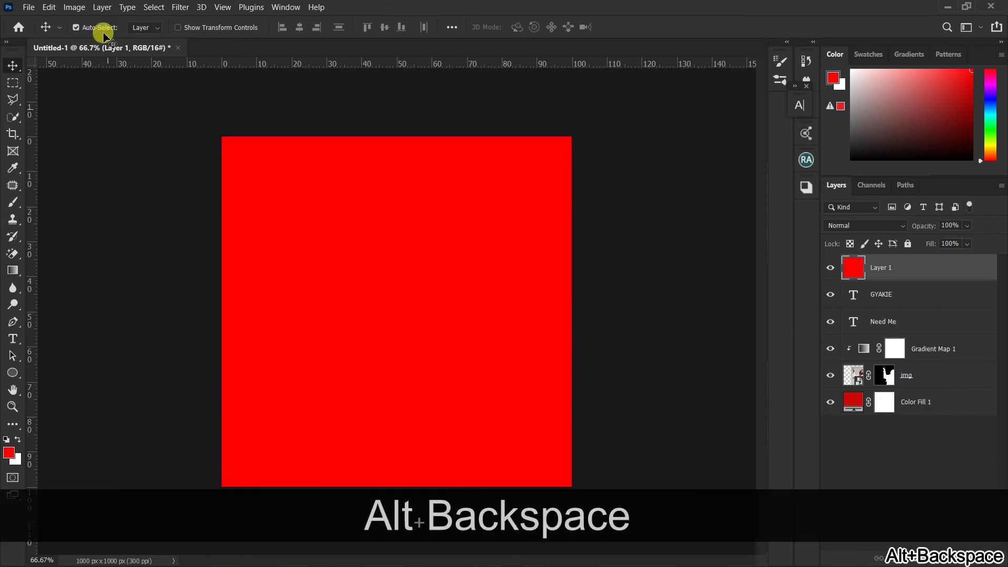
click(180, 8)
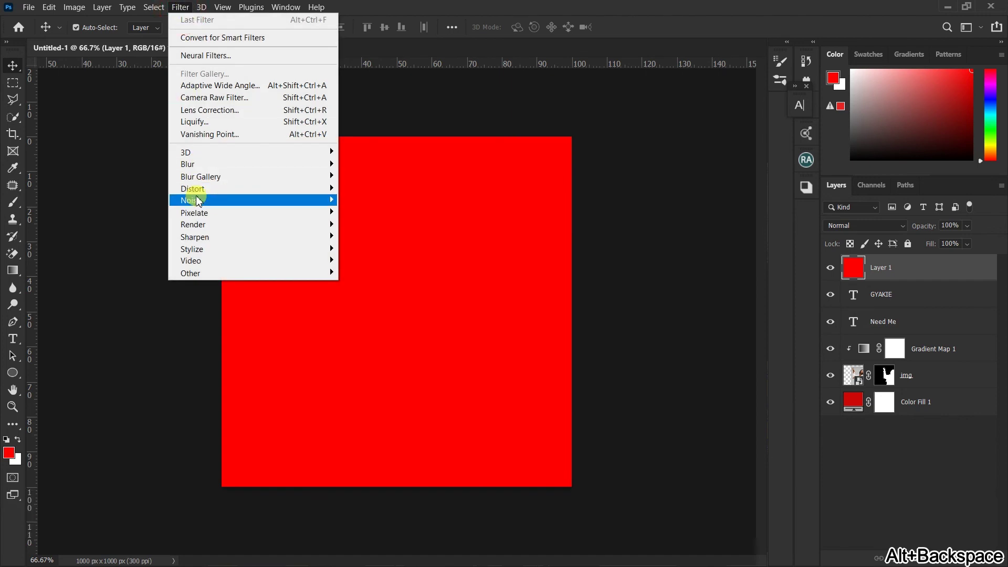
mouse_move(198, 201)
click(393, 199)
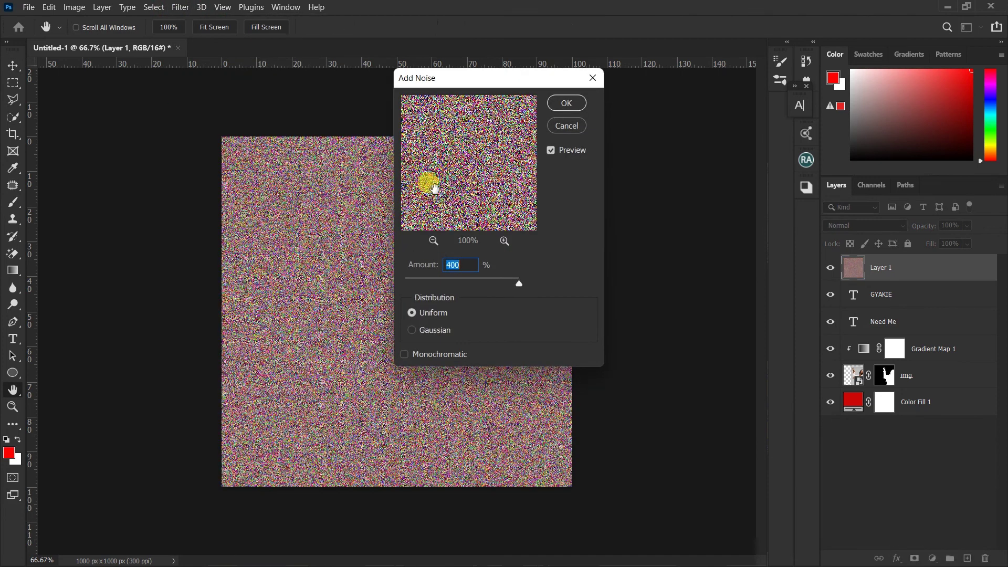
click(565, 104)
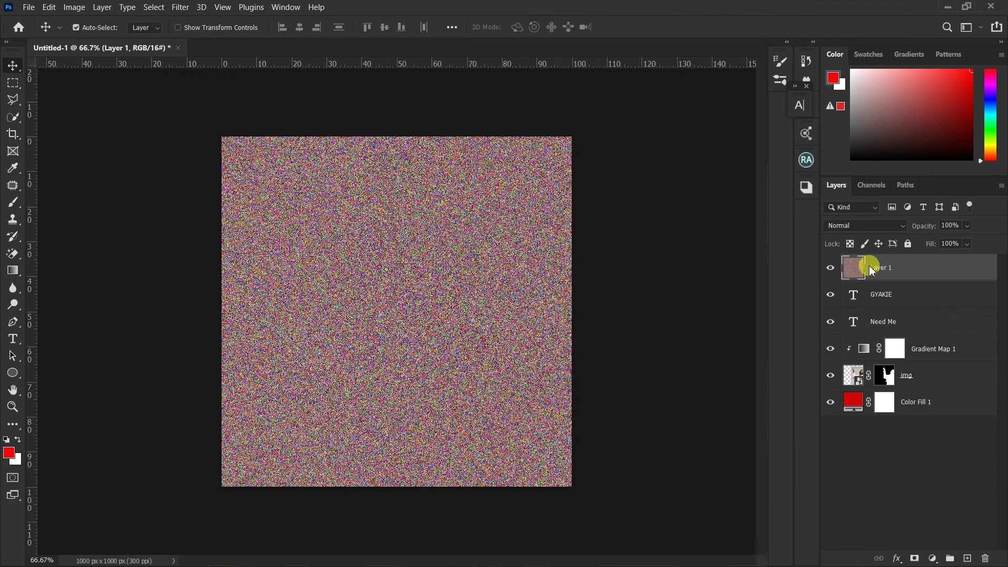
Step: Set the noise layer's blend mode to Soft Light and its opacity to 33%
click(894, 226)
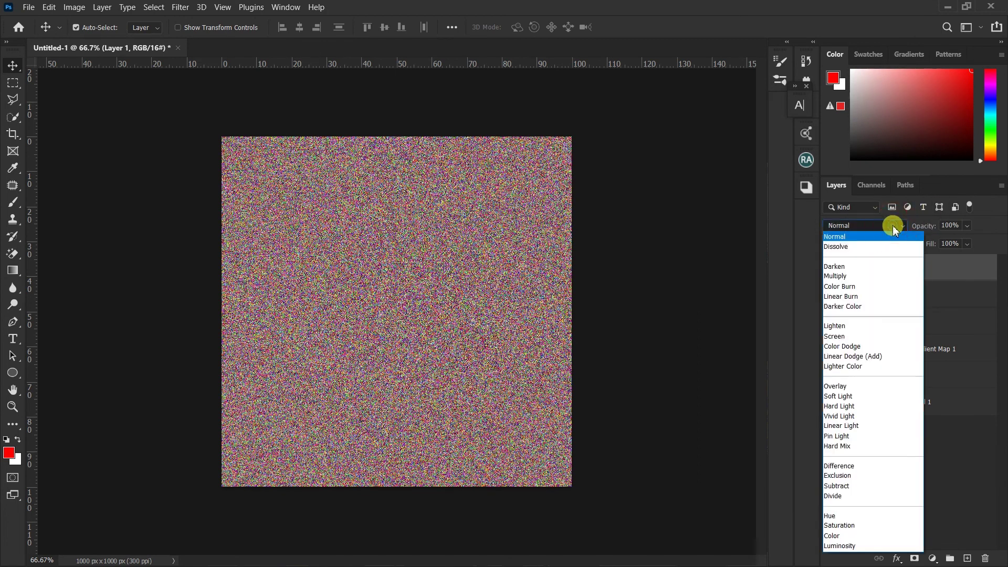
click(865, 397)
drag(922, 225, 888, 228)
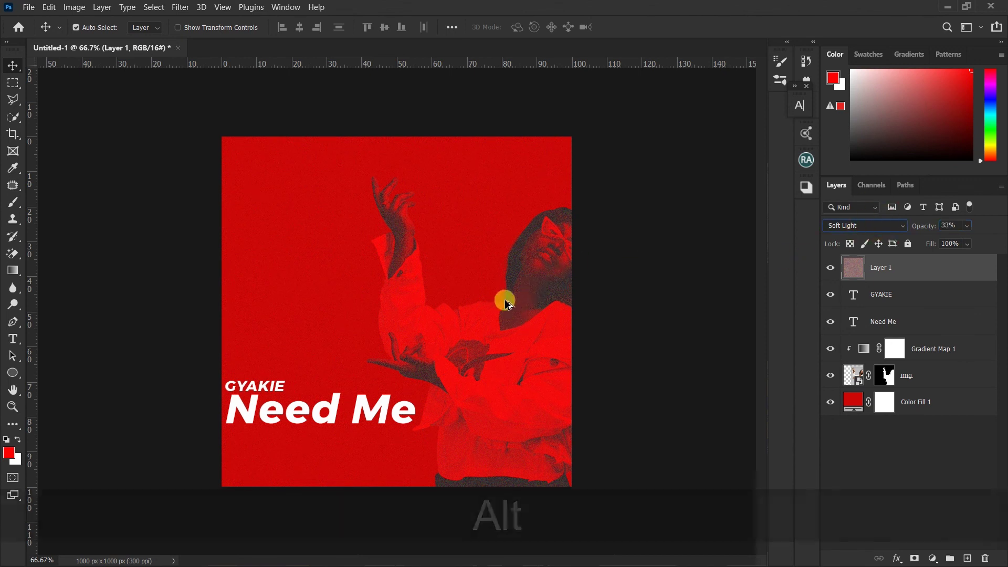
key(alt)
alt+click(622, 242)
scroll(493, 301, up, 5)
scroll(513, 279, down, 3)
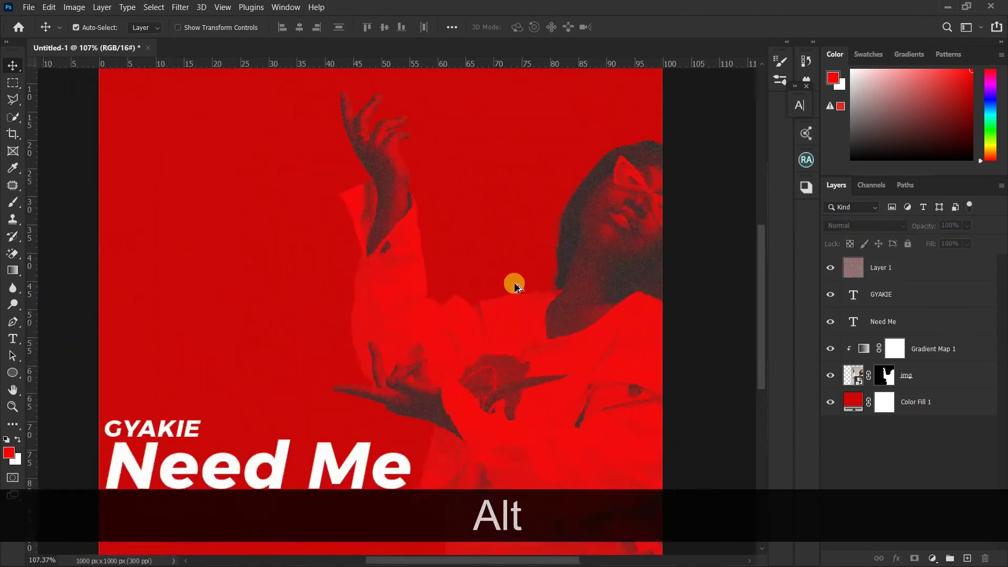